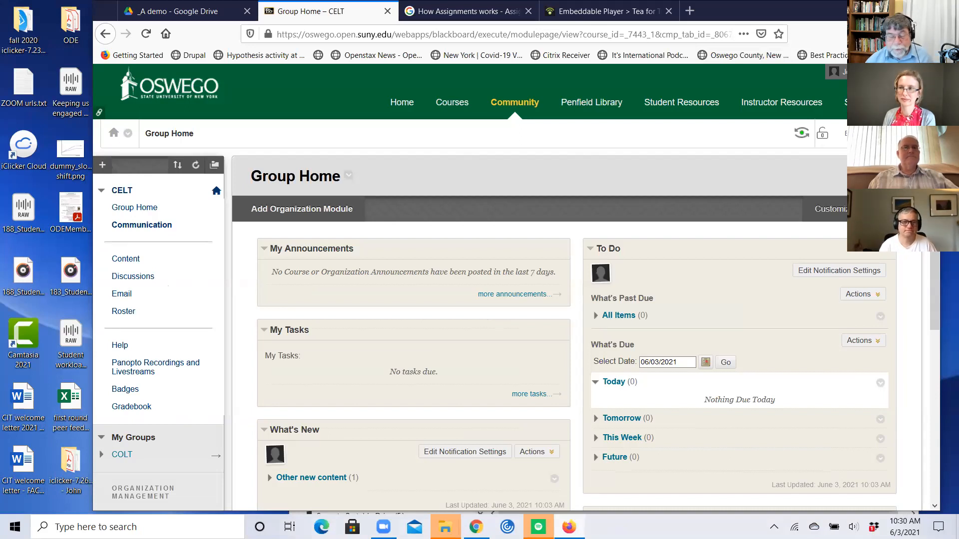
Open the Google Assignment Workshop folder in the CELT organization's content area.
left_click(897, 9)
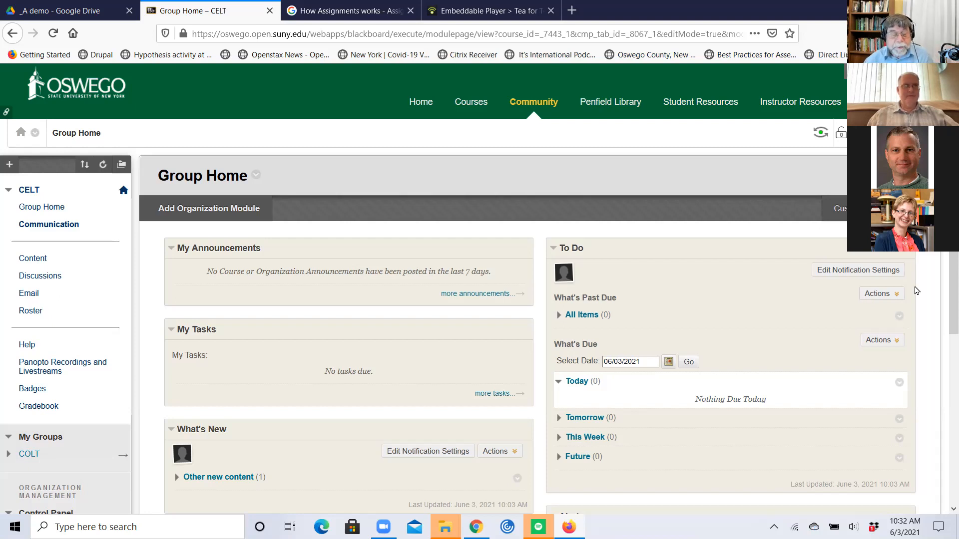
left_click(31, 259)
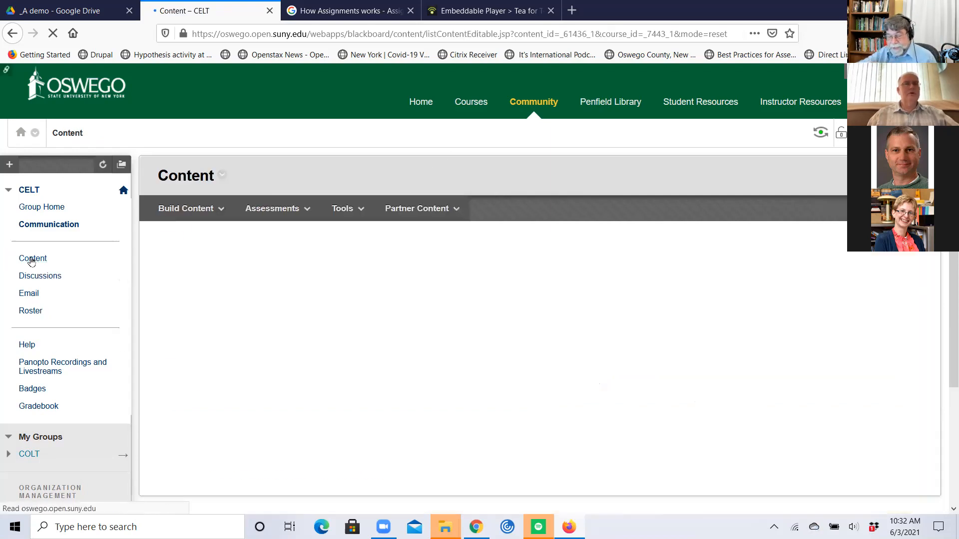
left_click(186, 208)
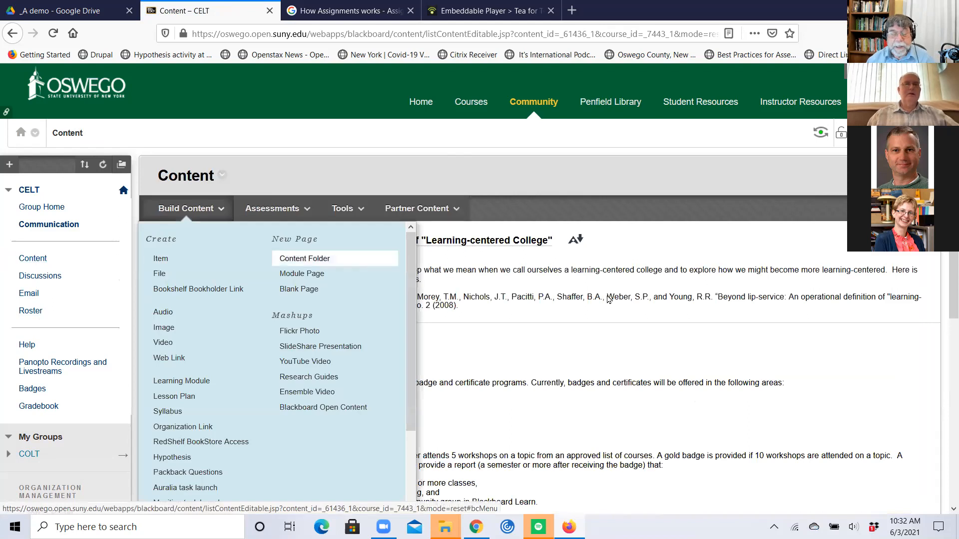
scroll(599, 249, "down", 3)
scroll(594, 272, "down", 3)
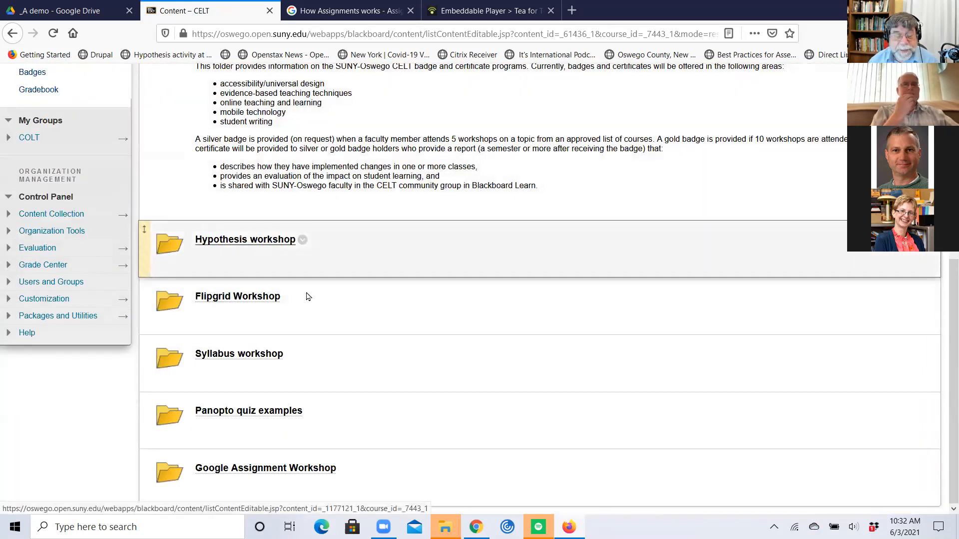
left_click(281, 471)
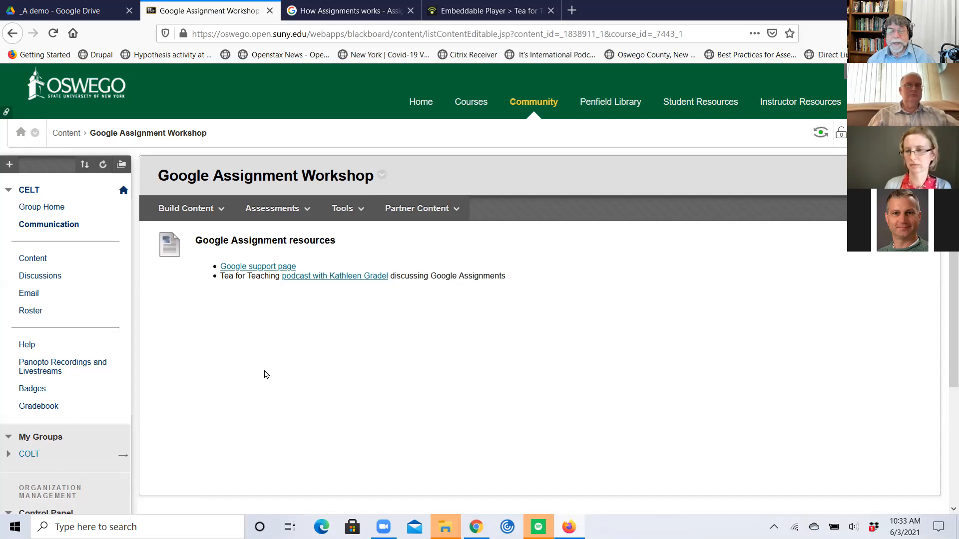
Add a new Google Assignments item to the Google Assignment Workshop folder.
left_click(192, 216)
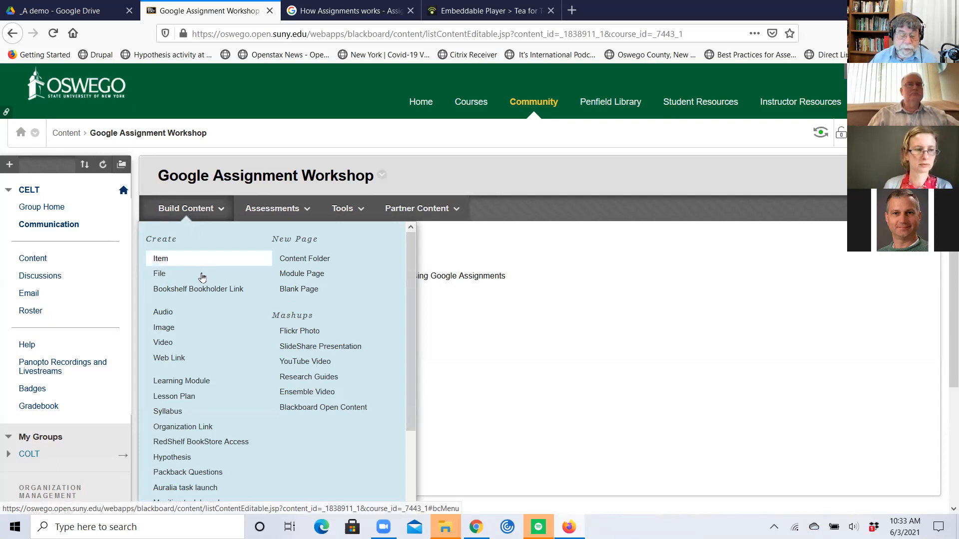
scroll(220, 476, "down", 2)
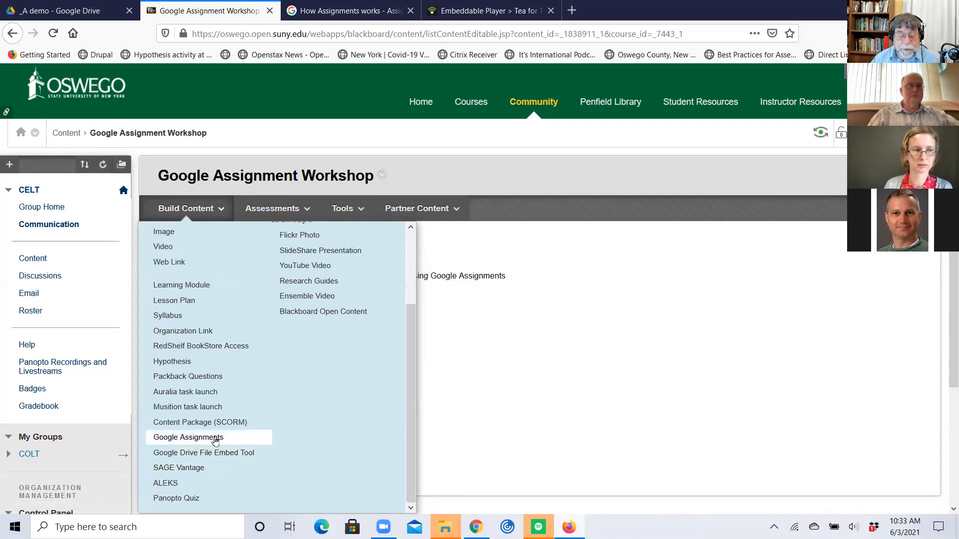
left_click(213, 439)
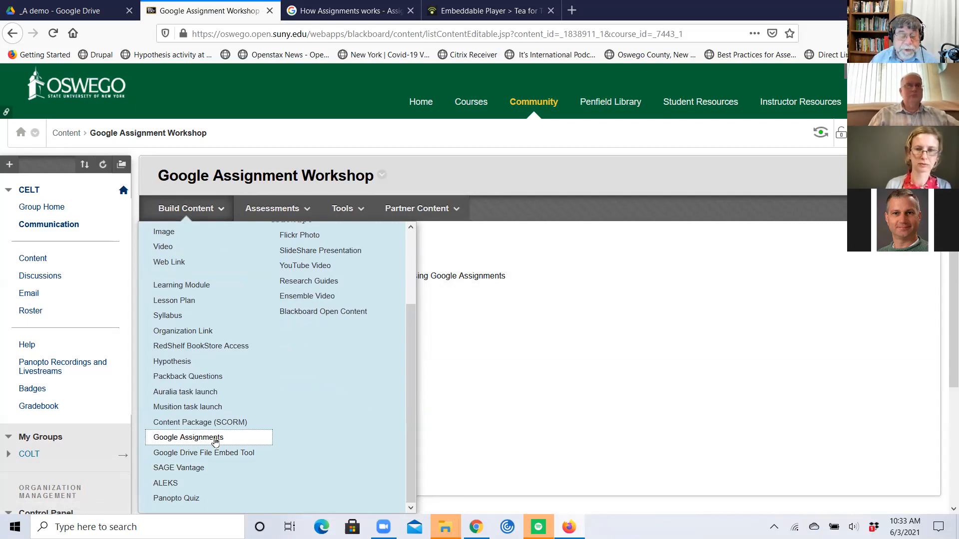
left_click(215, 438)
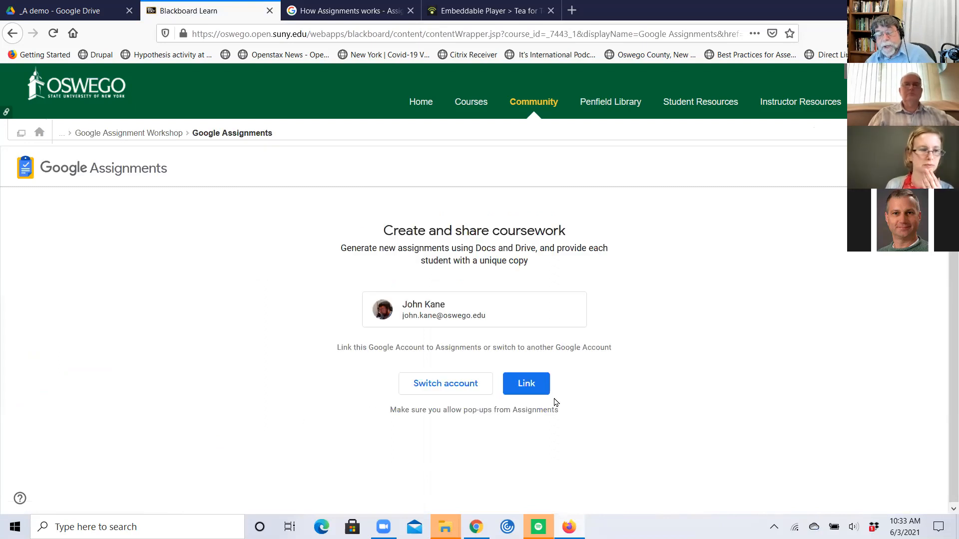
Link the displayed Google account to Google Assignments and approve the link.
left_click(506, 389)
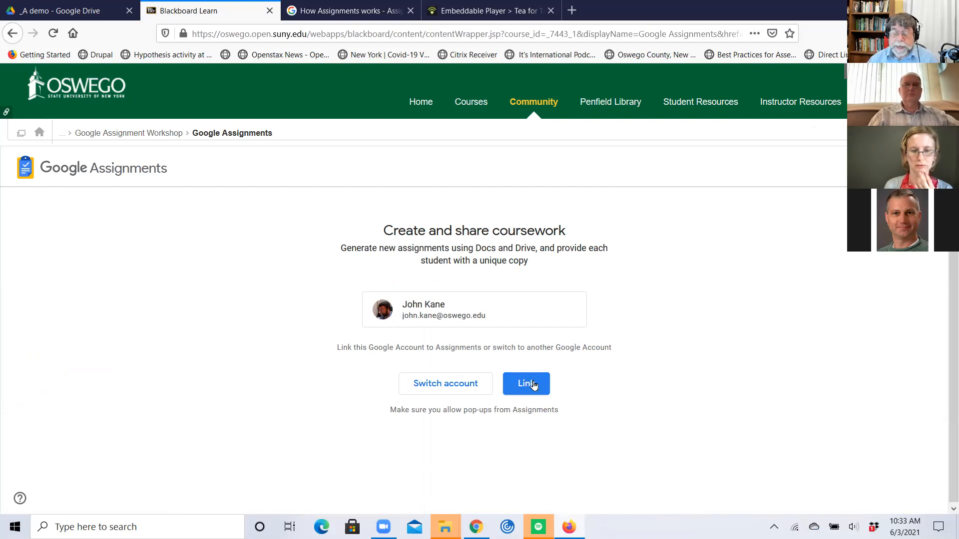
left_click(528, 383)
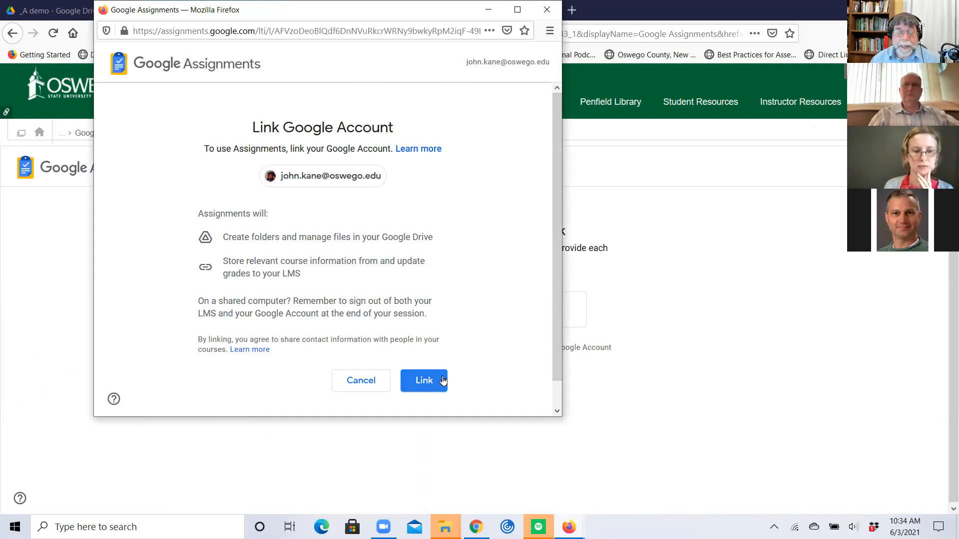
left_click(422, 382)
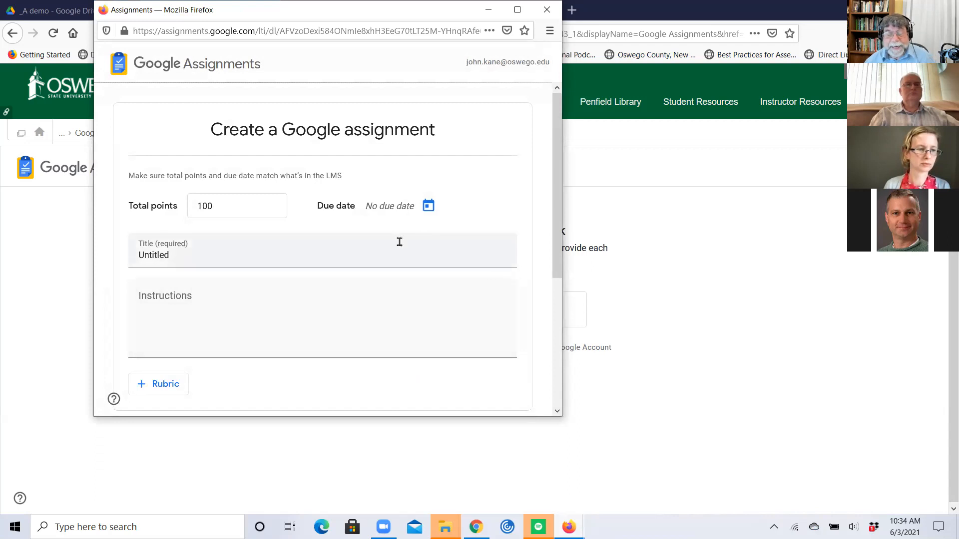
Set the assignment's due date to Jul 21, 2021.
left_click(428, 206)
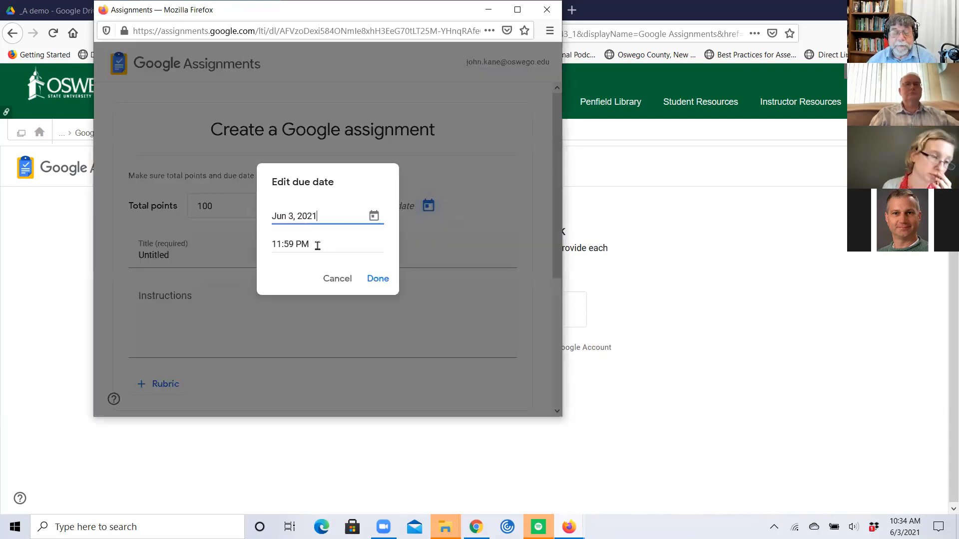
left_click(374, 215)
left_click(421, 240)
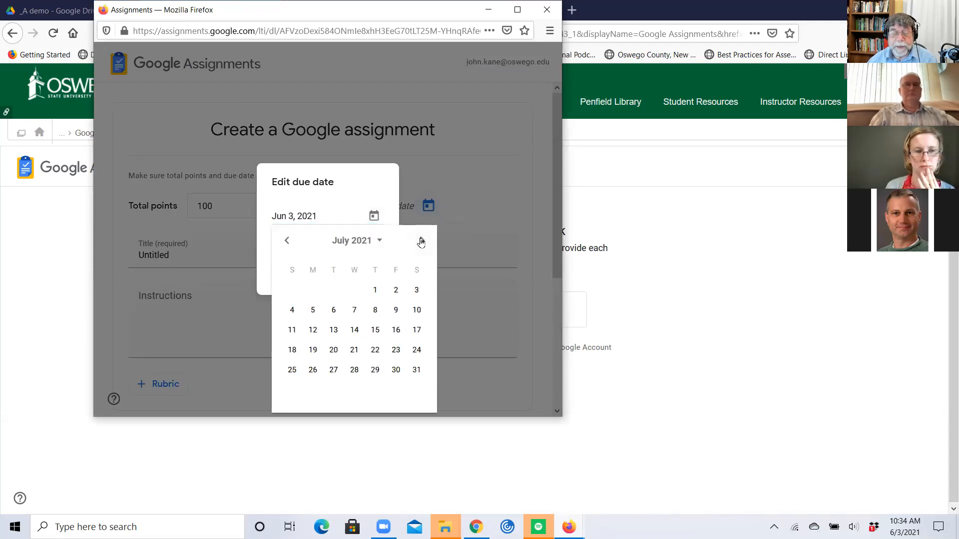
left_click(354, 350)
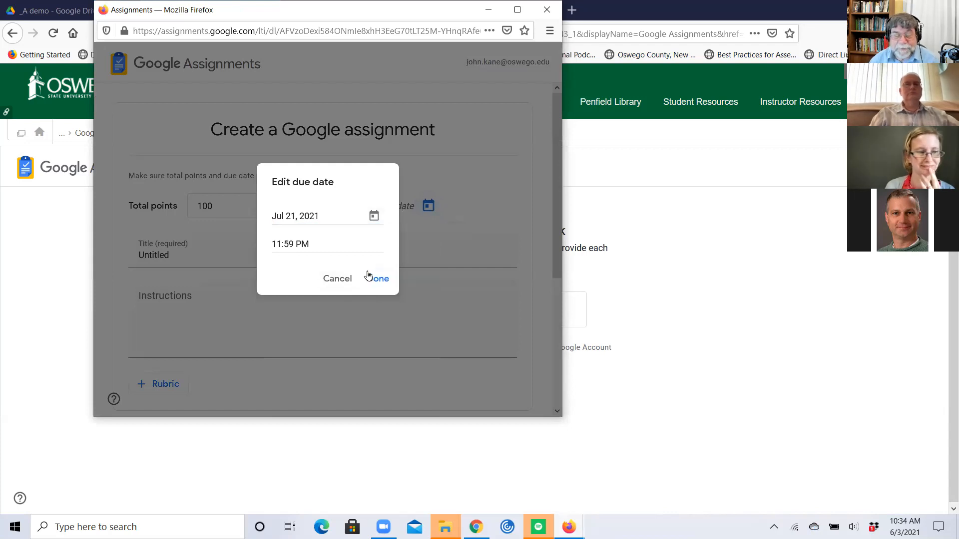
left_click(383, 282)
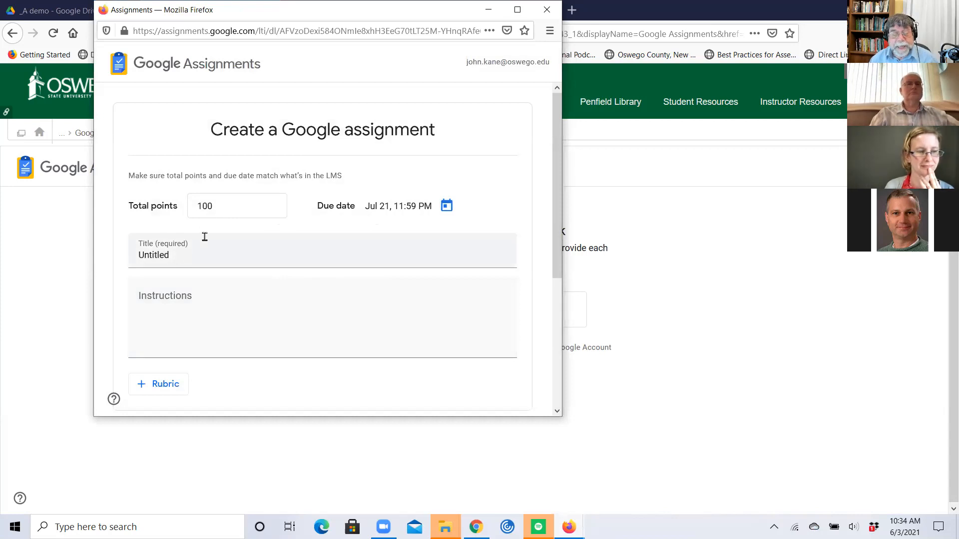
Replace the assignment's placeholder title with "Exit ticket assignment - 6/3".
left_click(179, 257)
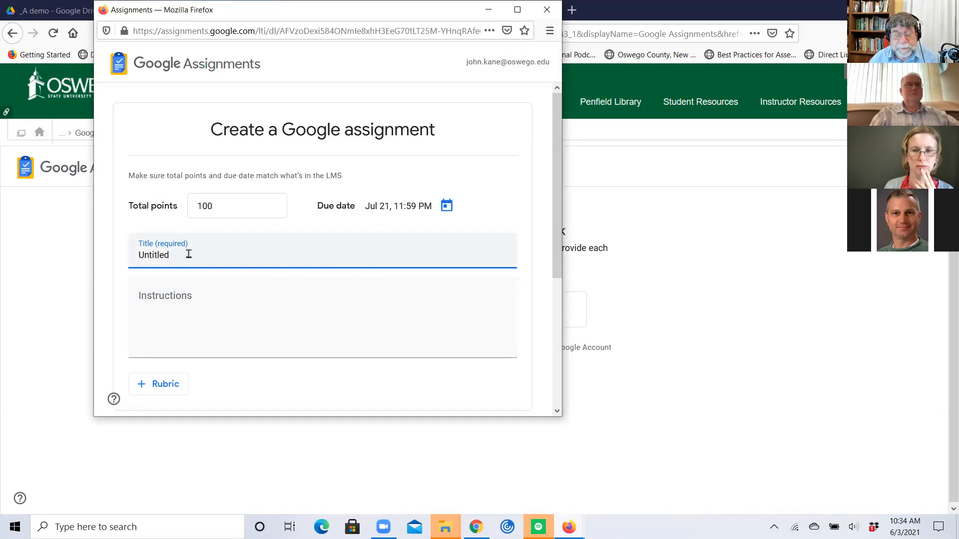
double_click(158, 256)
key("BackSpace")
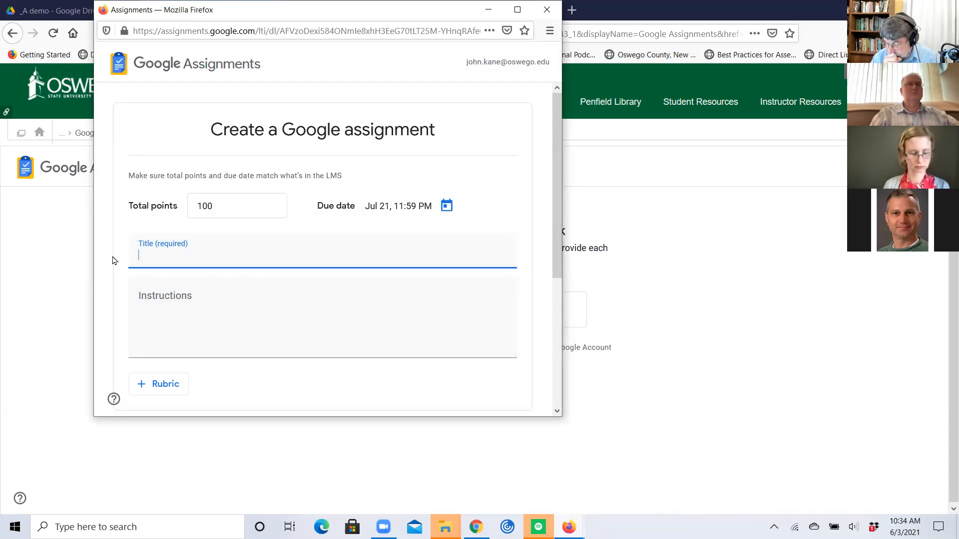
type("Eit")
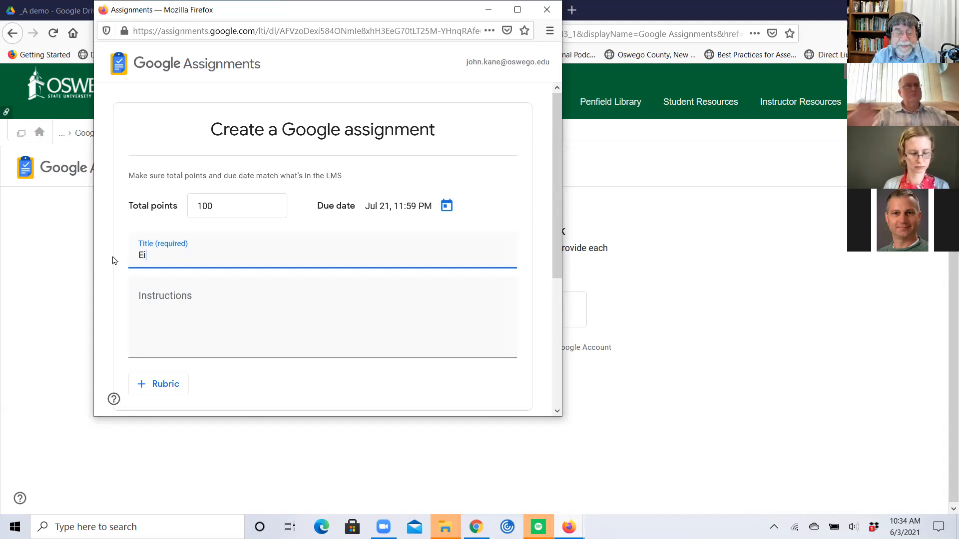
key("BackSpace")
key("BackSpace")
type("xit ticket assignme")
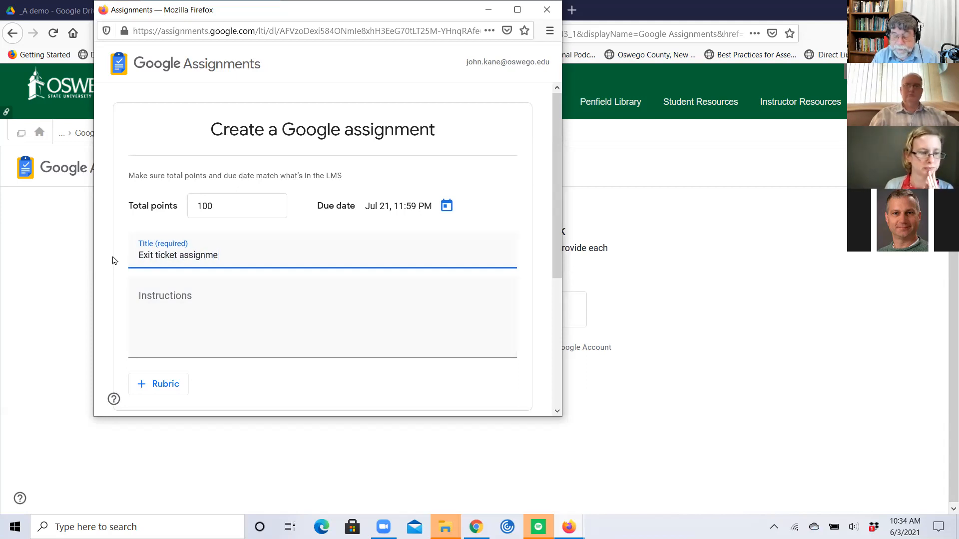
type("nt - 6/3")
Enter the assignment instructions "Complete this exit ticket and submit.".
left_click(176, 300)
type("Complete")
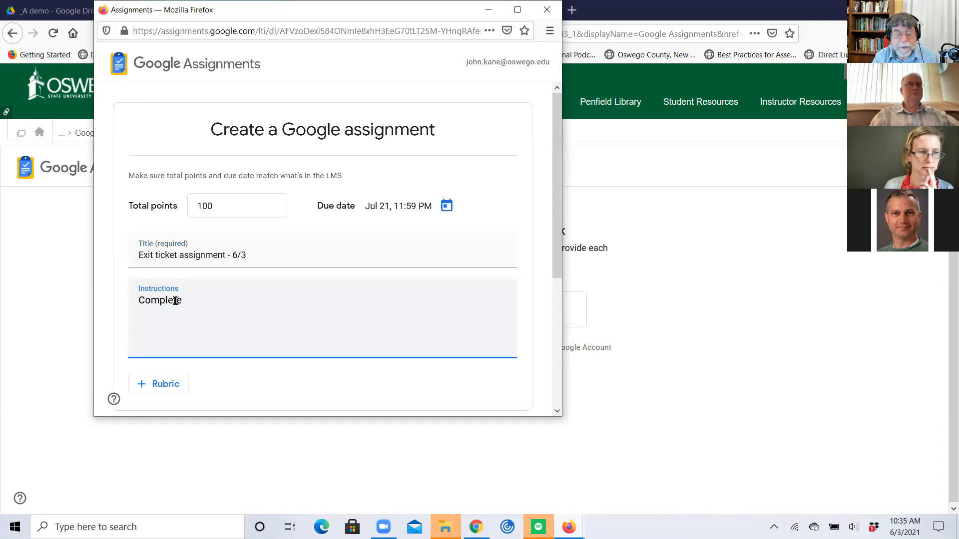
type(" this exit ticke")
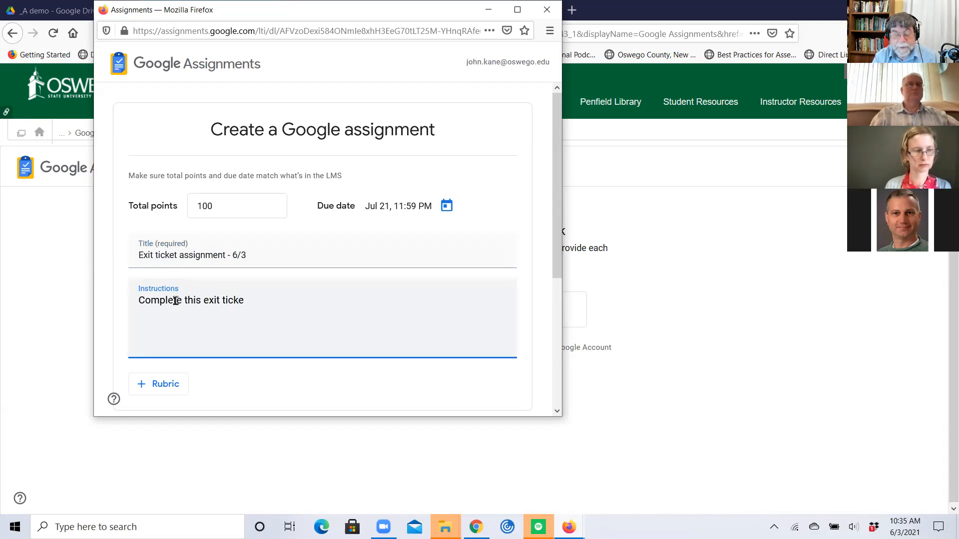
type("t and subm")
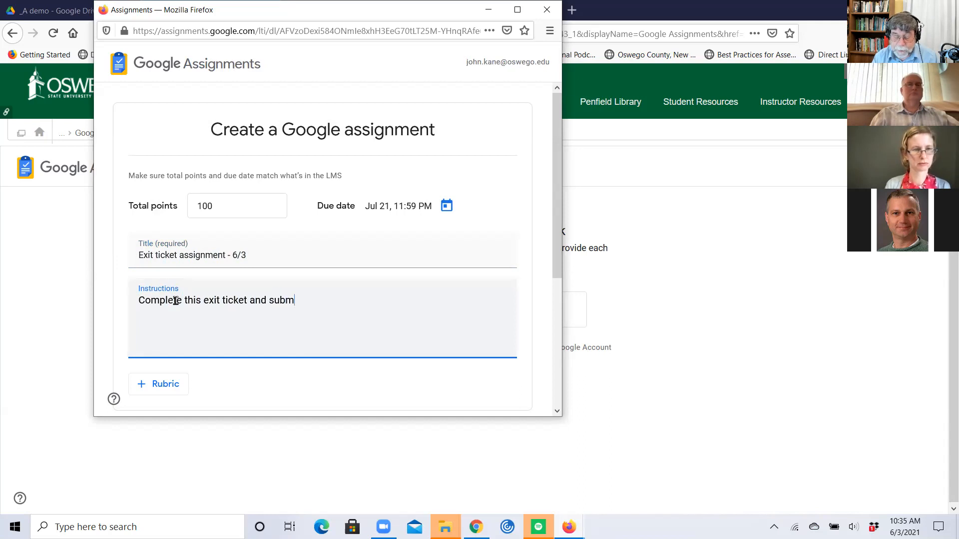
type("it.")
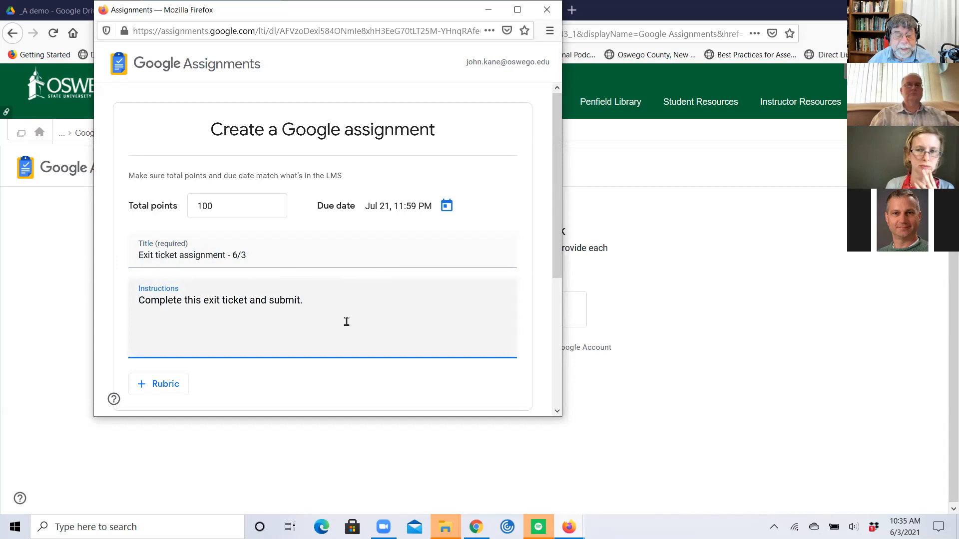
Attach the recent Google Drive document "Exit ticket" as a copy for each student and create the assignment.
scroll(288, 360, "down", 3)
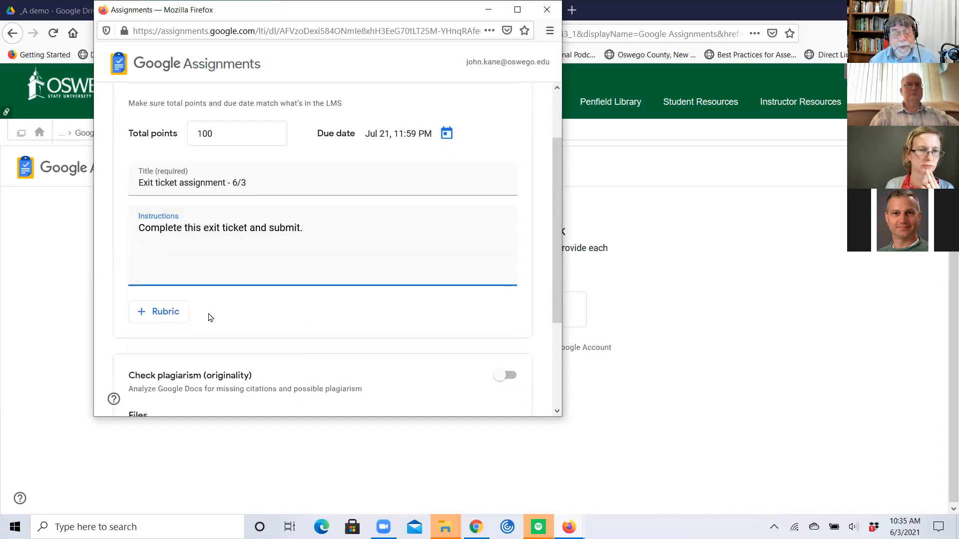
scroll(215, 316, "down", 3)
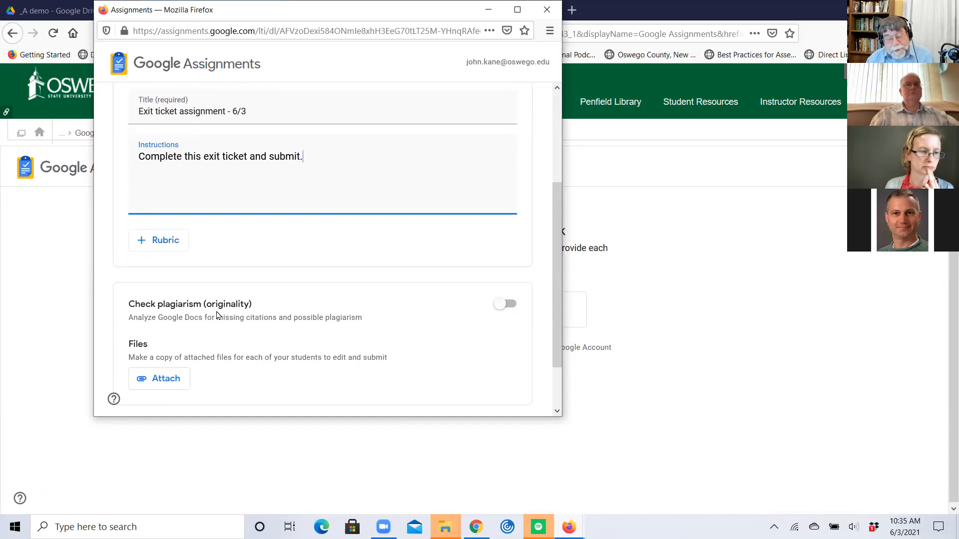
scroll(373, 222, "down", 3)
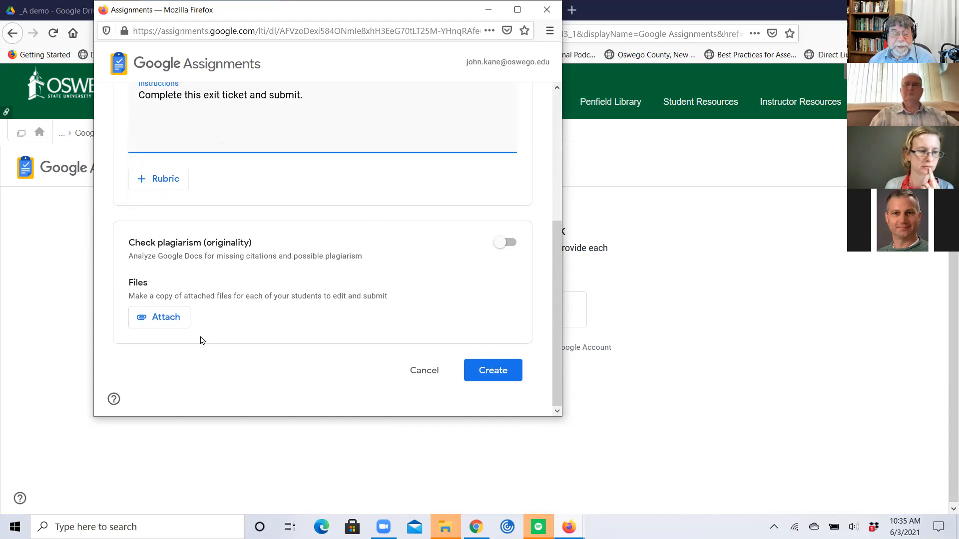
left_click(165, 323)
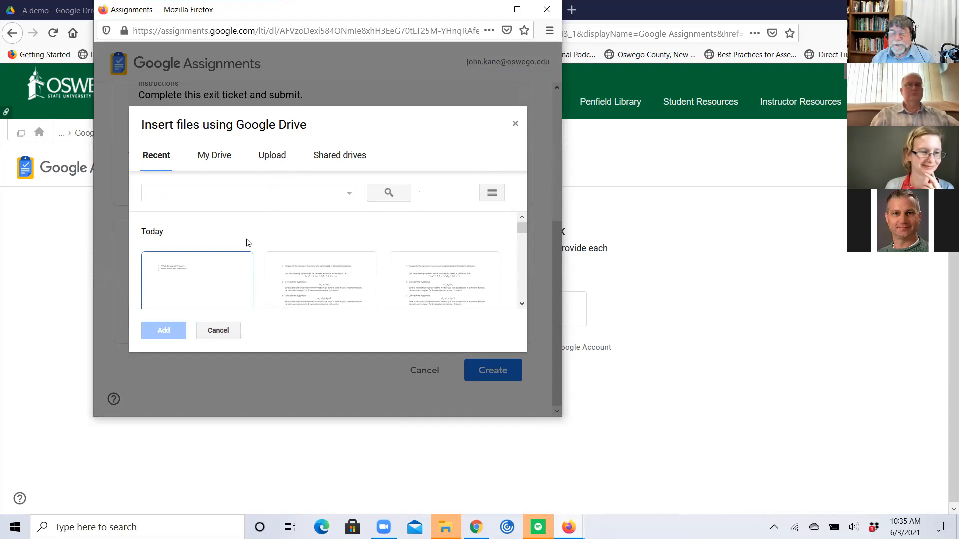
left_click(200, 278)
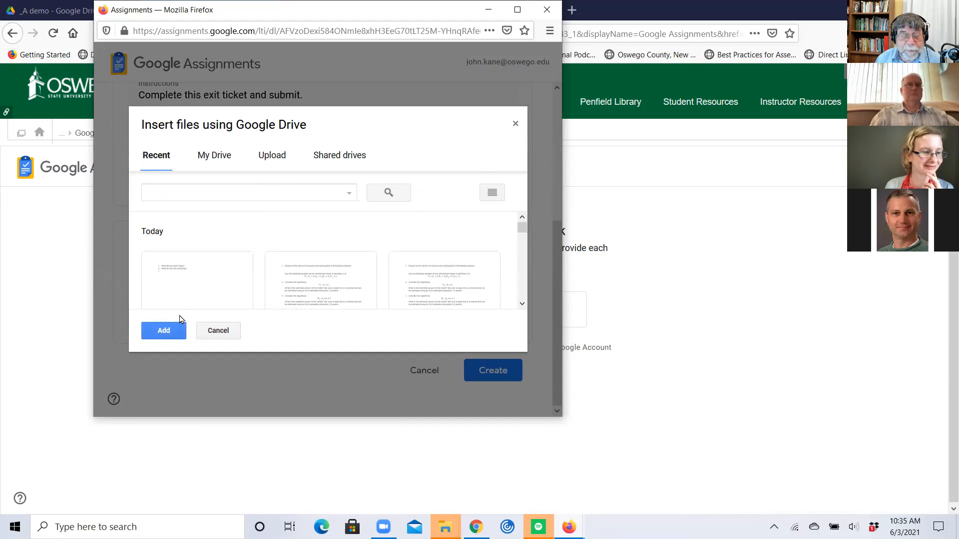
left_click(166, 329)
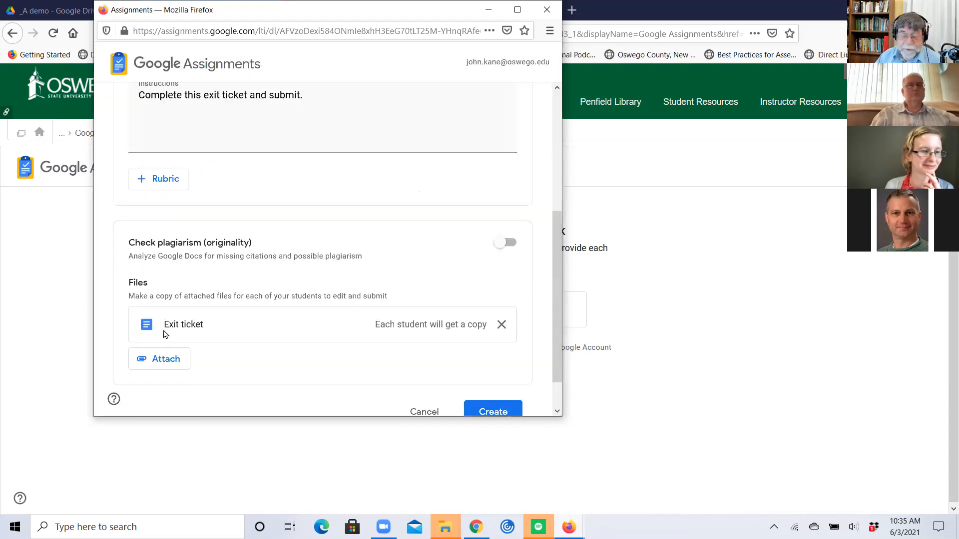
scroll(239, 222, "down", 2)
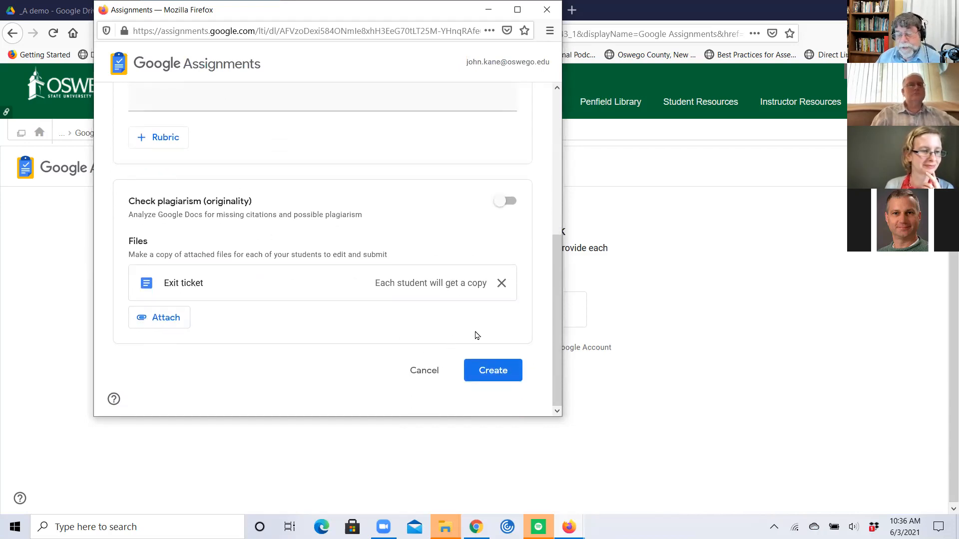
left_click(497, 375)
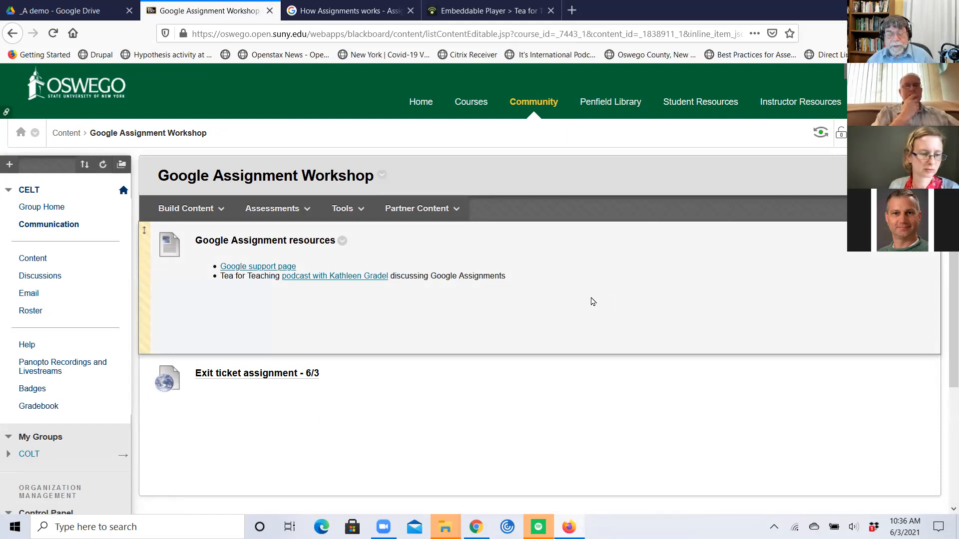
left_click(344, 209)
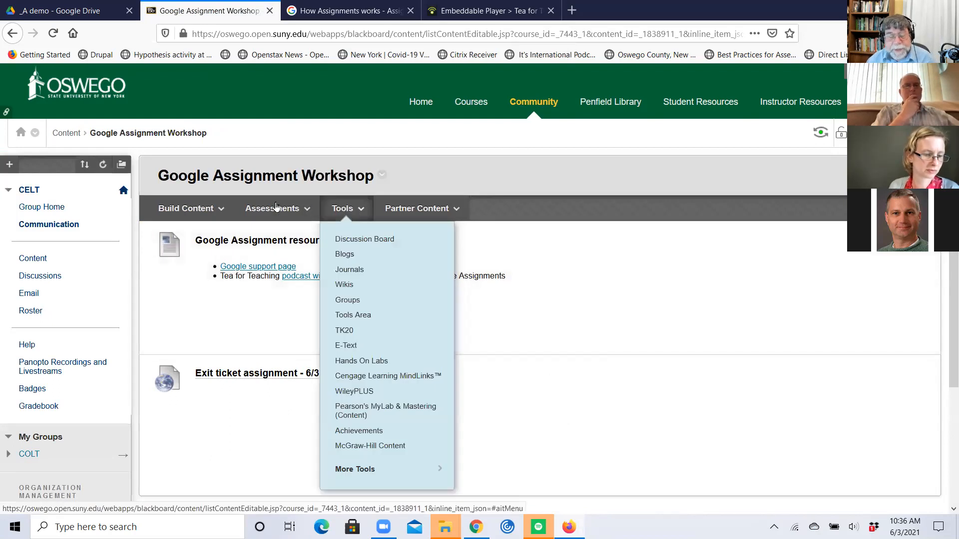
left_click(205, 209)
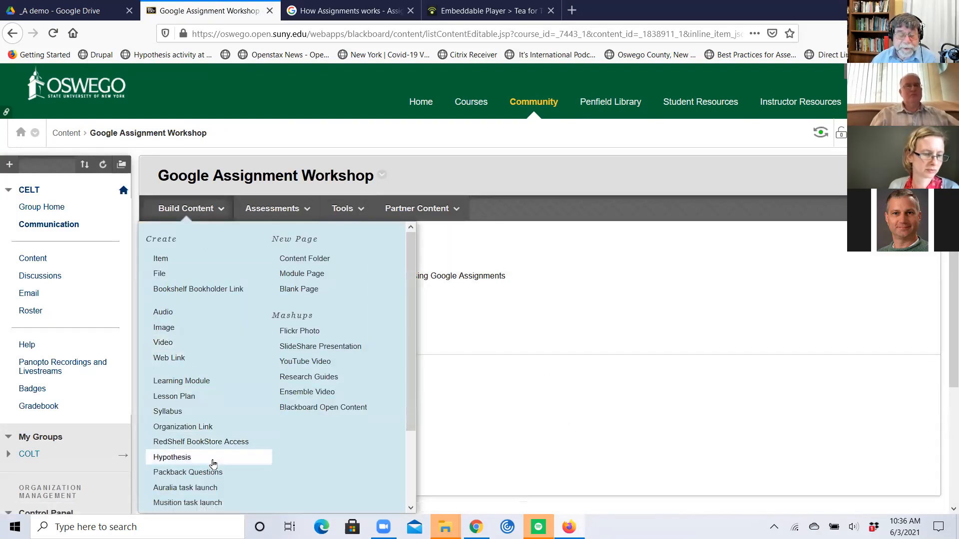
left_click(171, 360)
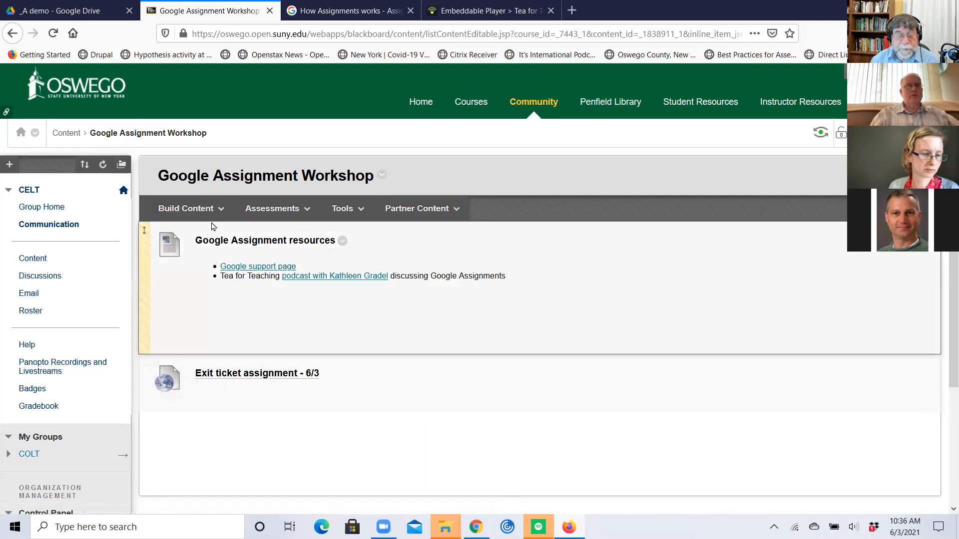
Add a new Google Assignments item to the Google Assignment Workshop folder and continue with the suggested Google account.
left_click(194, 209)
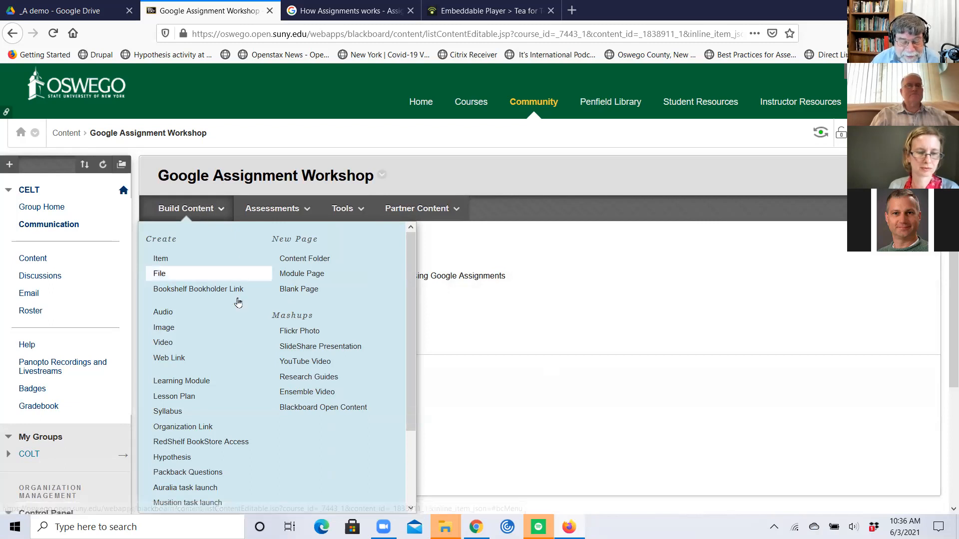
scroll(238, 373, "down", 2)
scroll(227, 417, "down", 2)
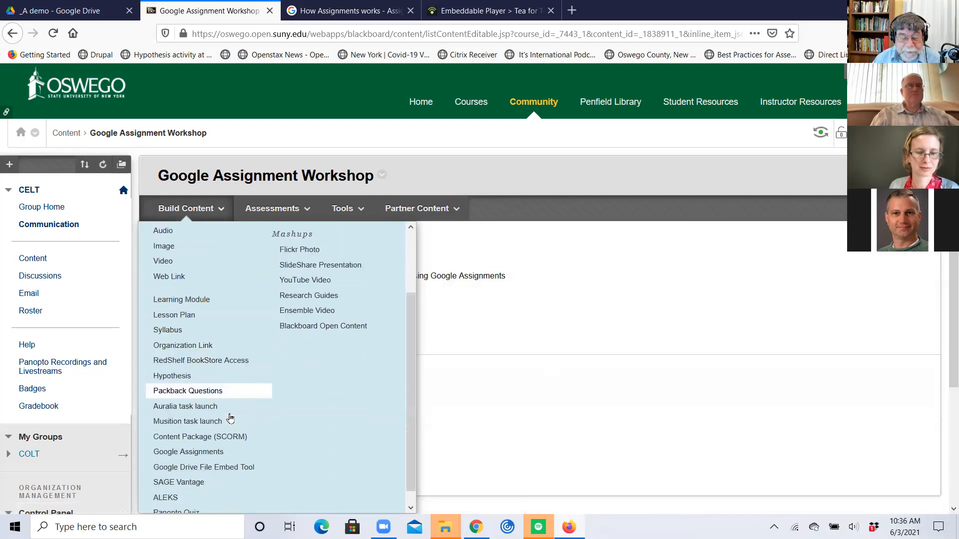
left_click(220, 439)
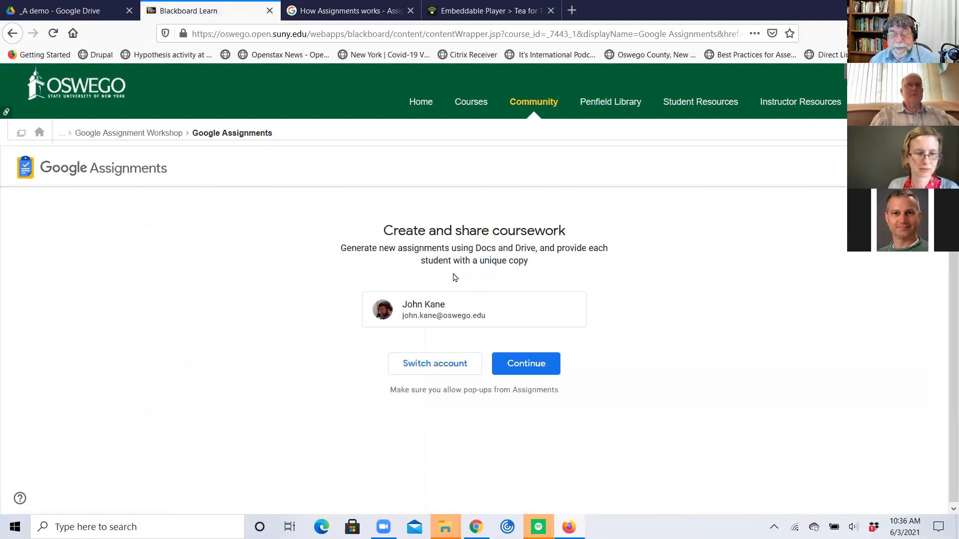
left_click(534, 368)
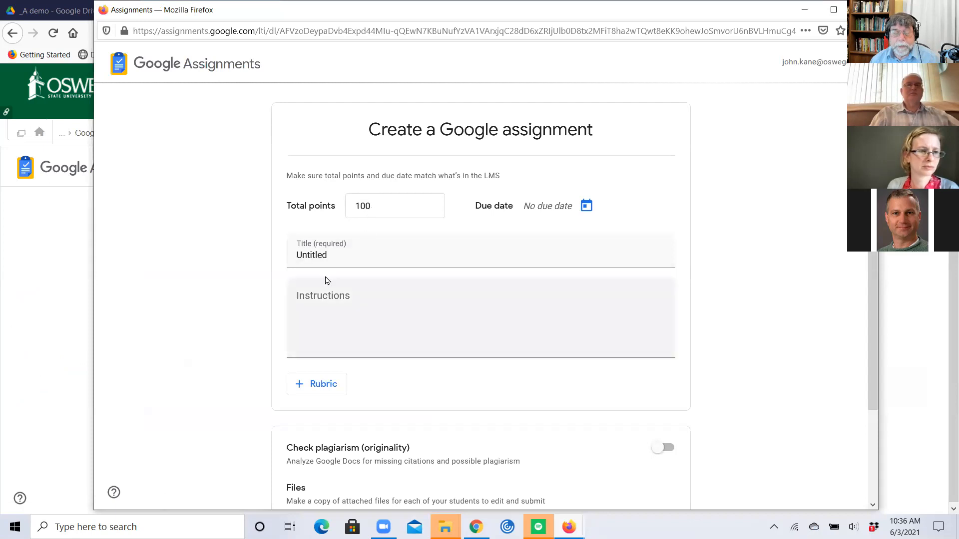
Replace the new assignment's placeholder title with "Assignment 11".
left_click(321, 259)
type("Assigne")
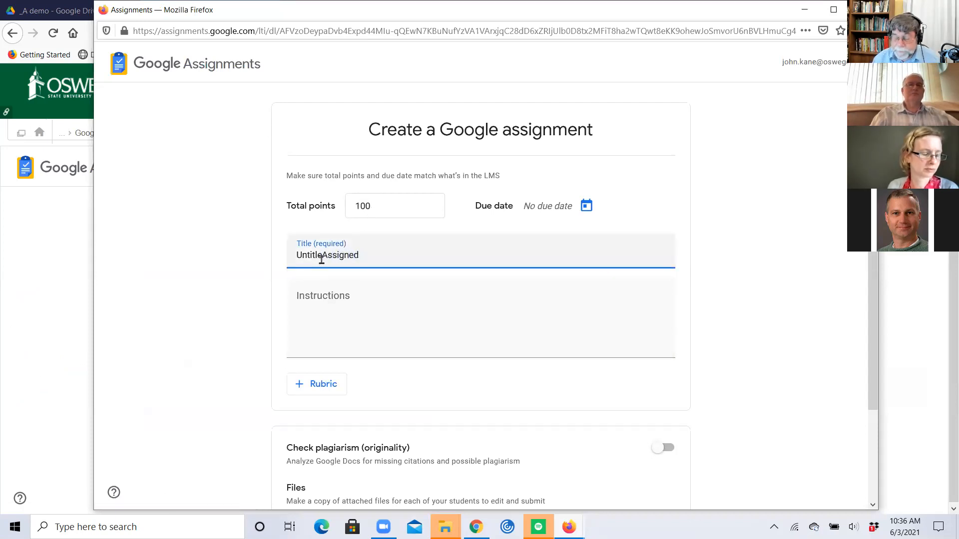
left_click_drag(375, 254, 280, 259)
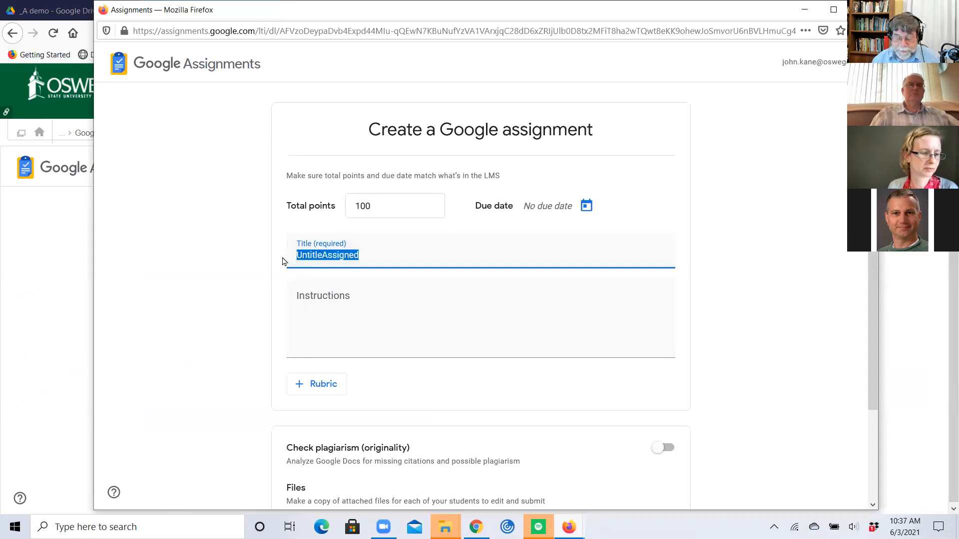
type("Assignment 11")
Enter the assignment instructions "Complete and submit this assignment".
left_click(321, 340)
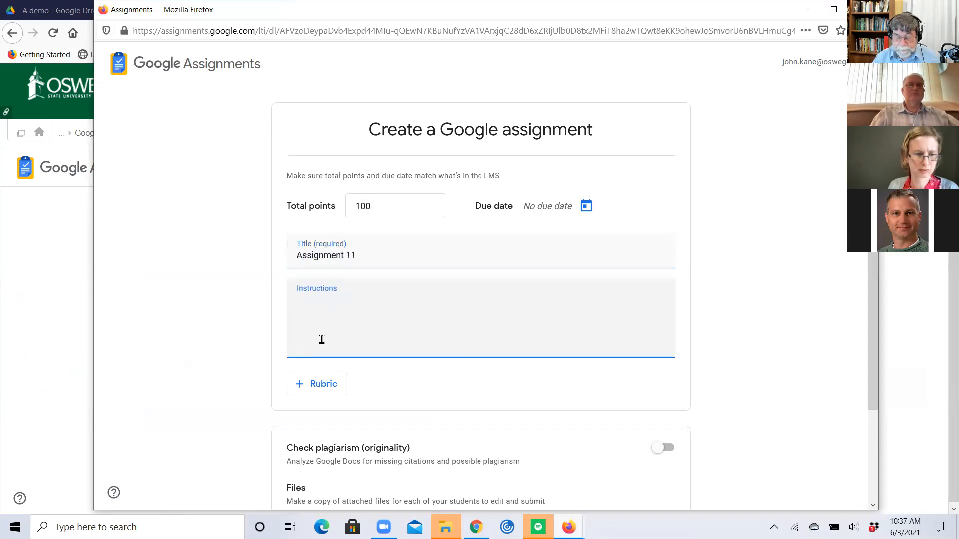
type("COmplete")
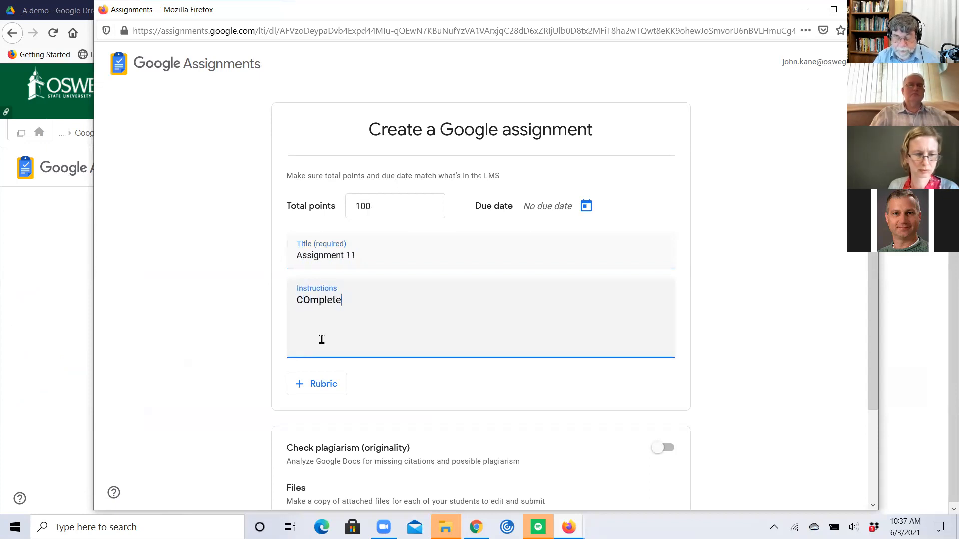
type(" and submit")
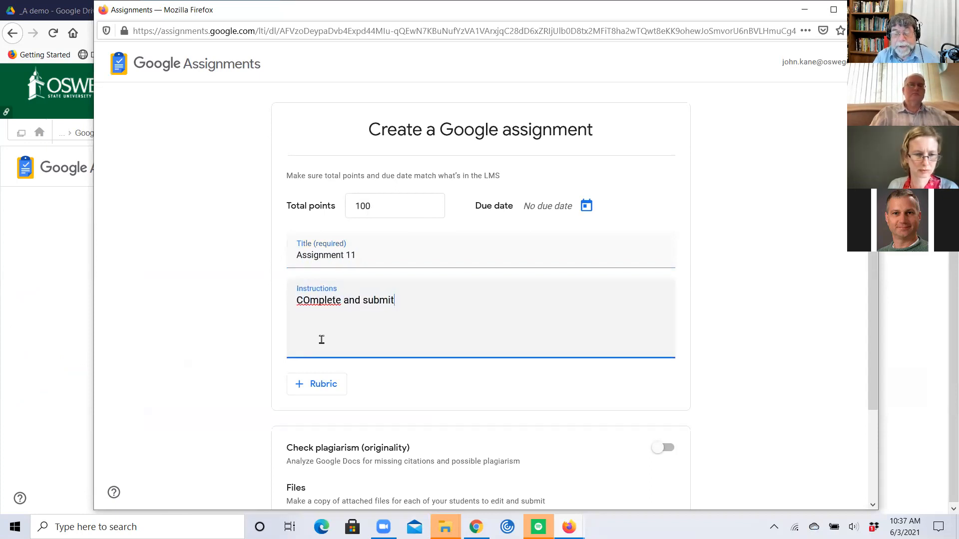
left_click(312, 301)
key("BackSpace")
type("o")
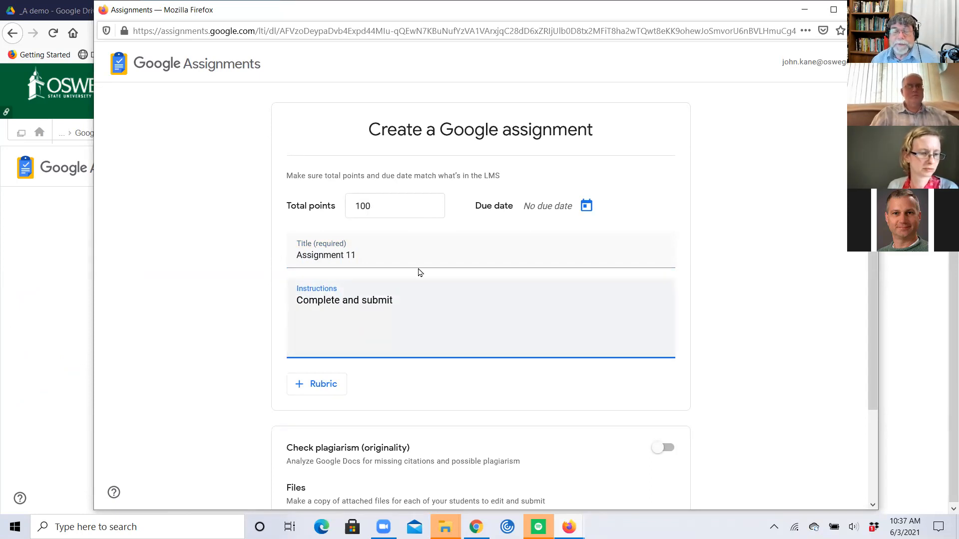
type("t his assignme")
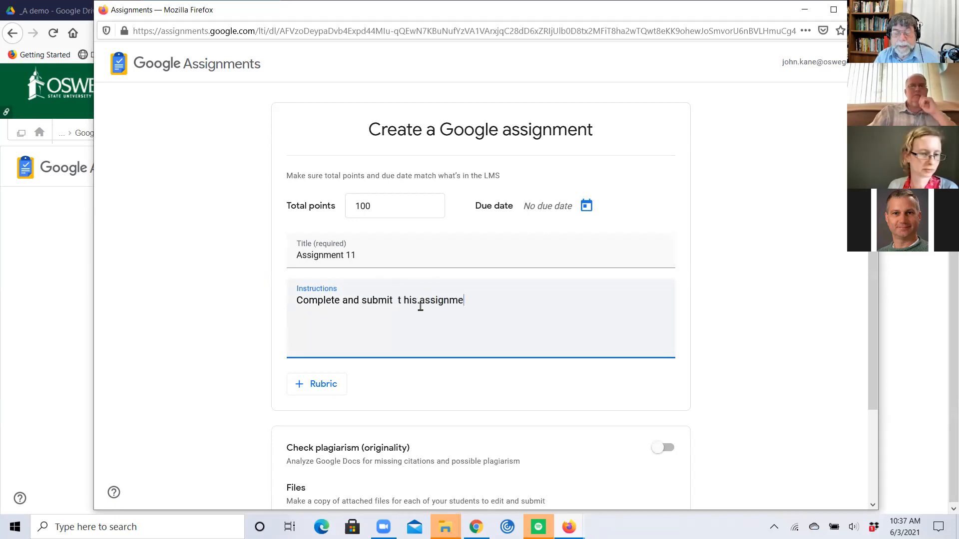
type("nt")
left_click(404, 303)
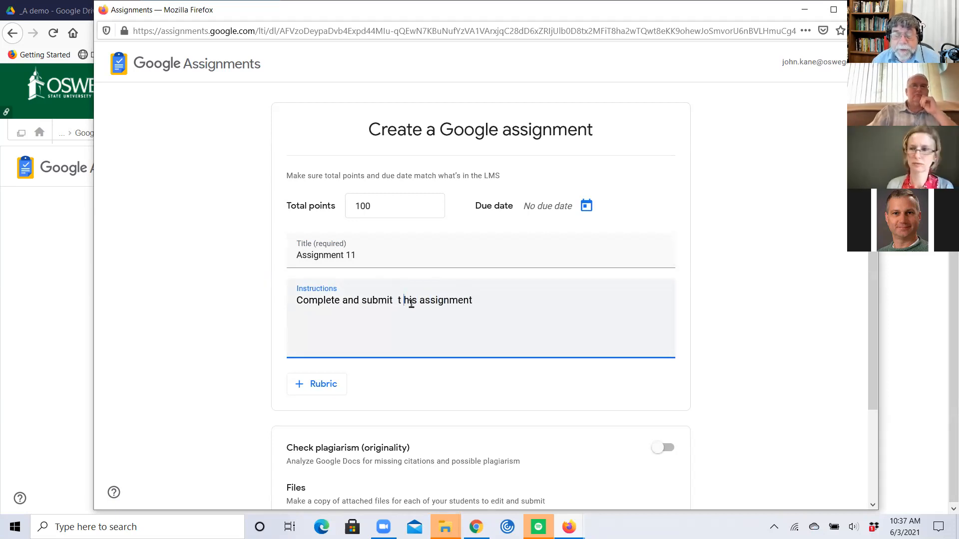
key("BackSpace")
Attach the recent Google Drive document "03/29/2021 - Group Assignment 11" as a copy for each student and create the assignment.
scroll(779, 388, "down", 2)
left_click(336, 412)
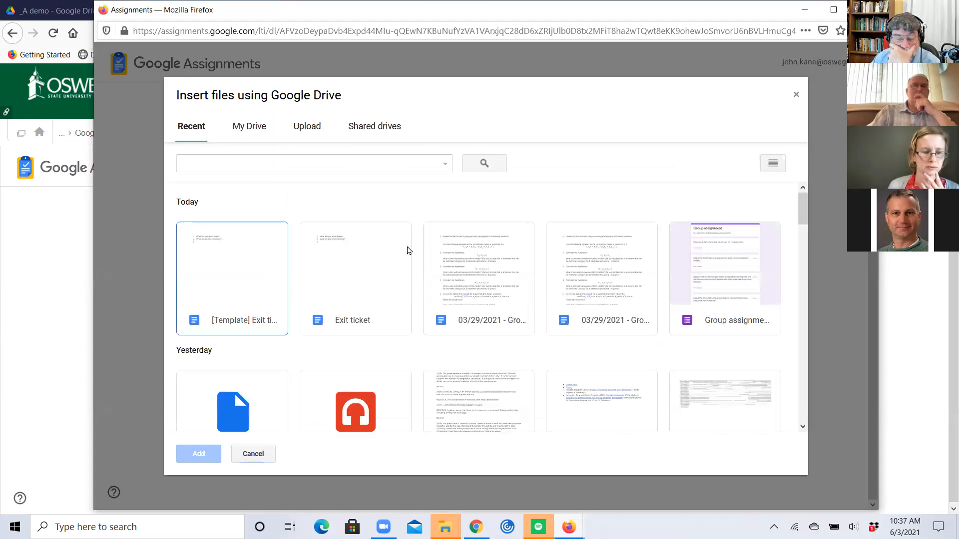
left_click(480, 265)
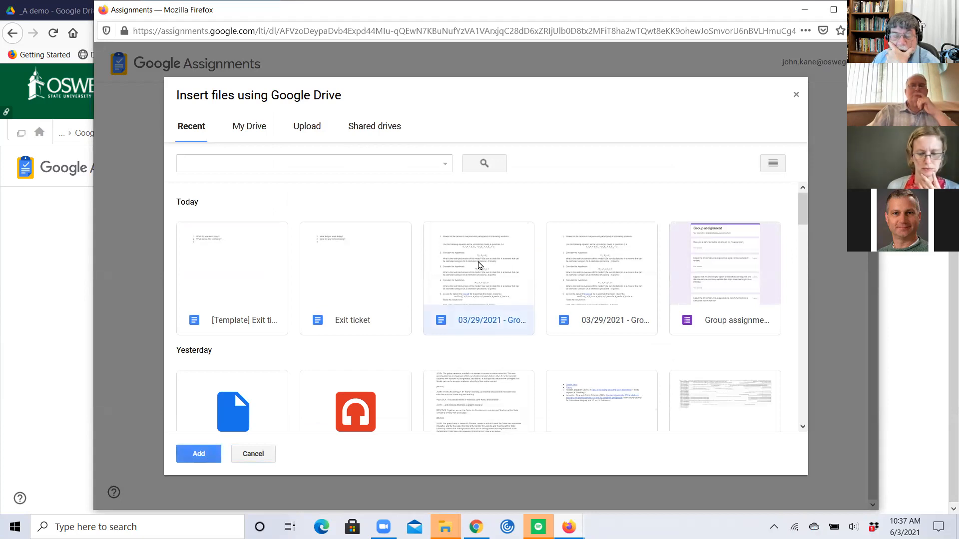
left_click(198, 455)
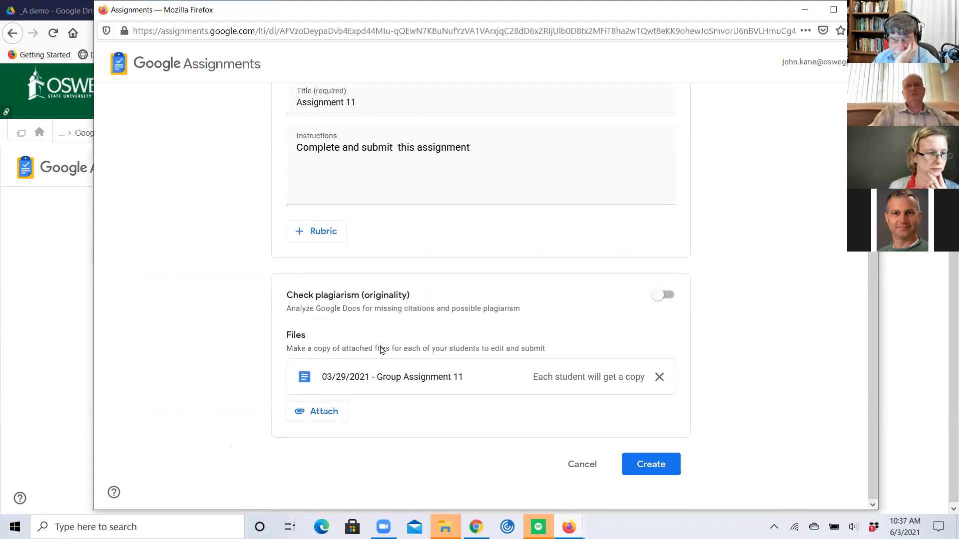
left_click(652, 469)
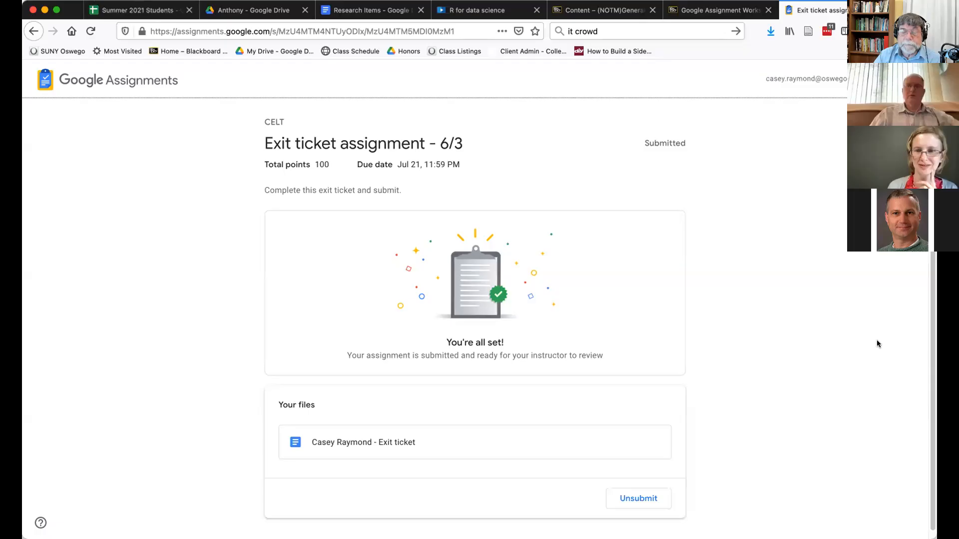
View the student's submitted exit ticket document and return to the Exit ticket assignment - 6/3 page.
scroll(795, 333, "down", 1)
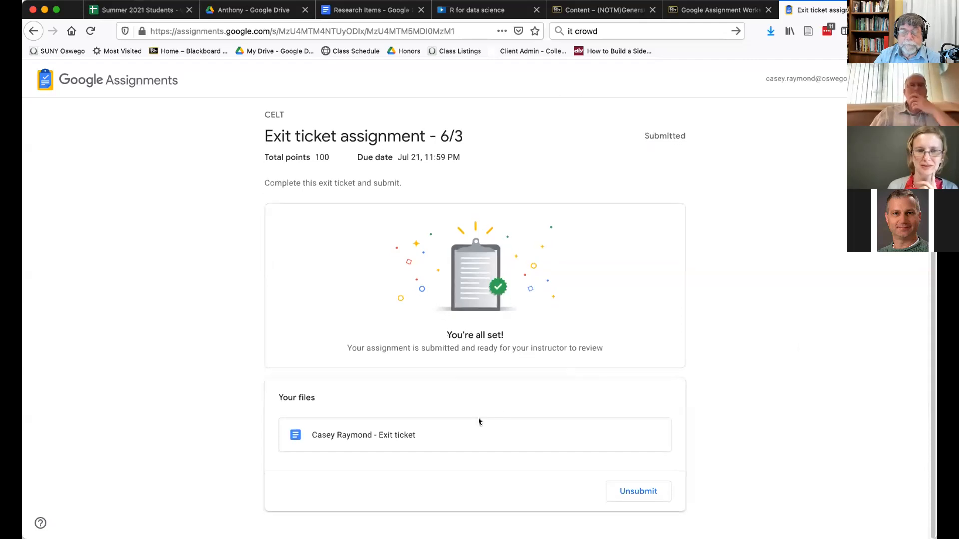
left_click(384, 437)
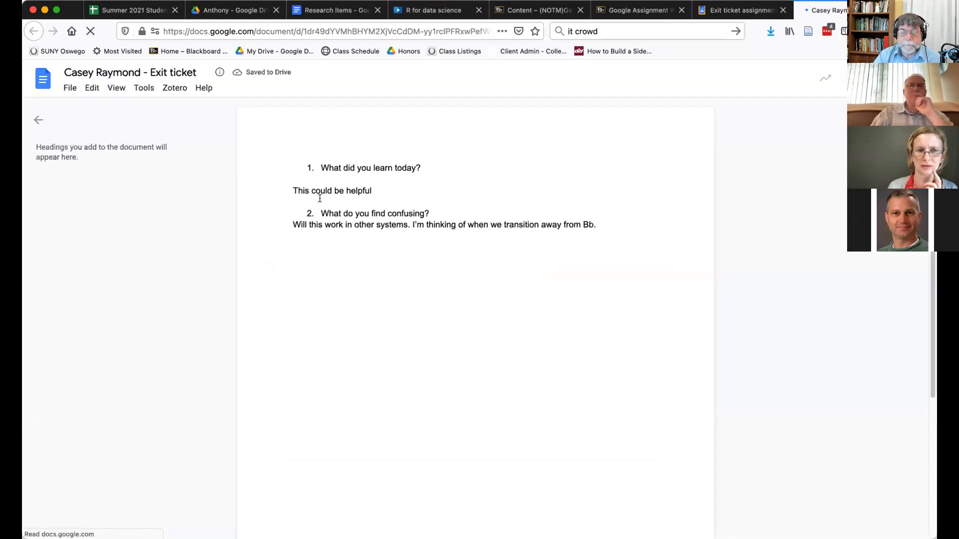
left_click(718, 11)
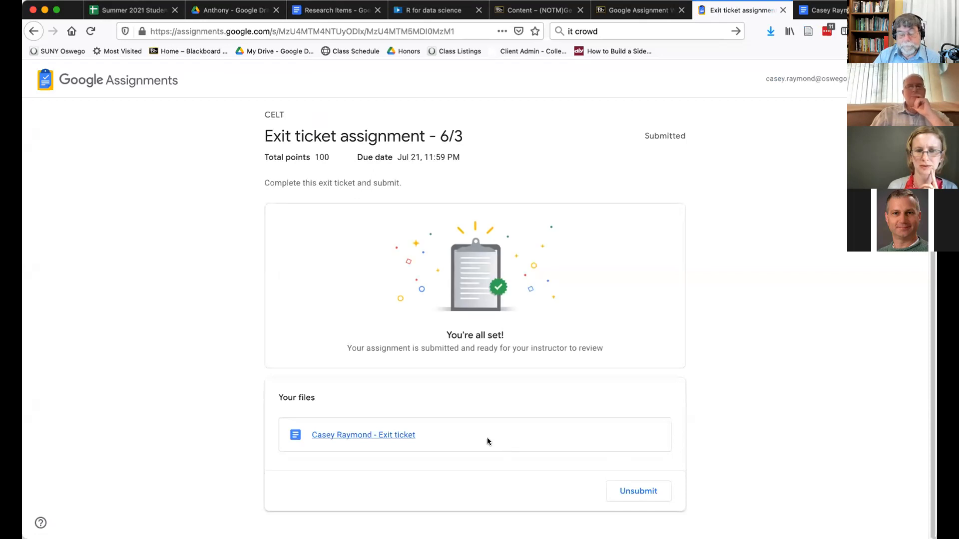
Unsubmit the exit ticket assignment and reopen its document to check that the answers can be edited.
left_click(644, 490)
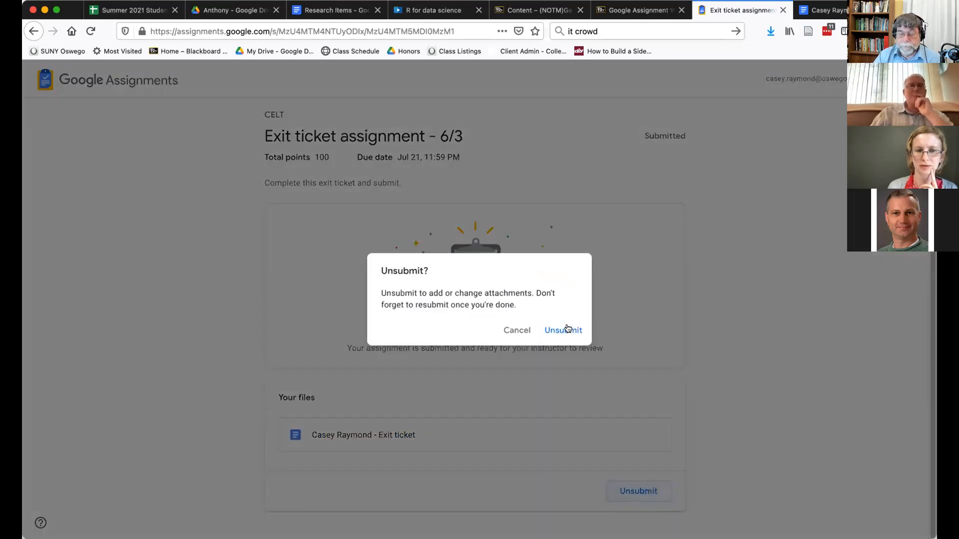
left_click(564, 331)
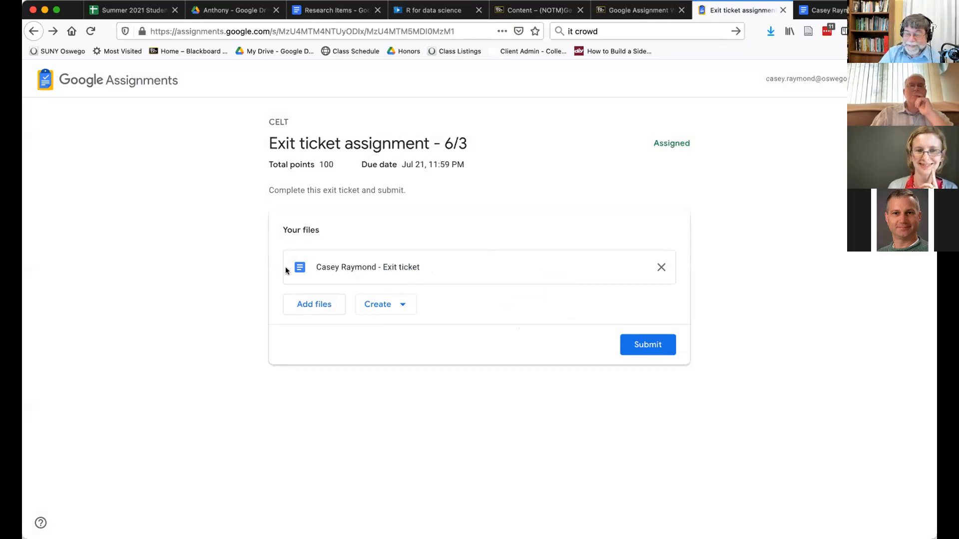
left_click(396, 269)
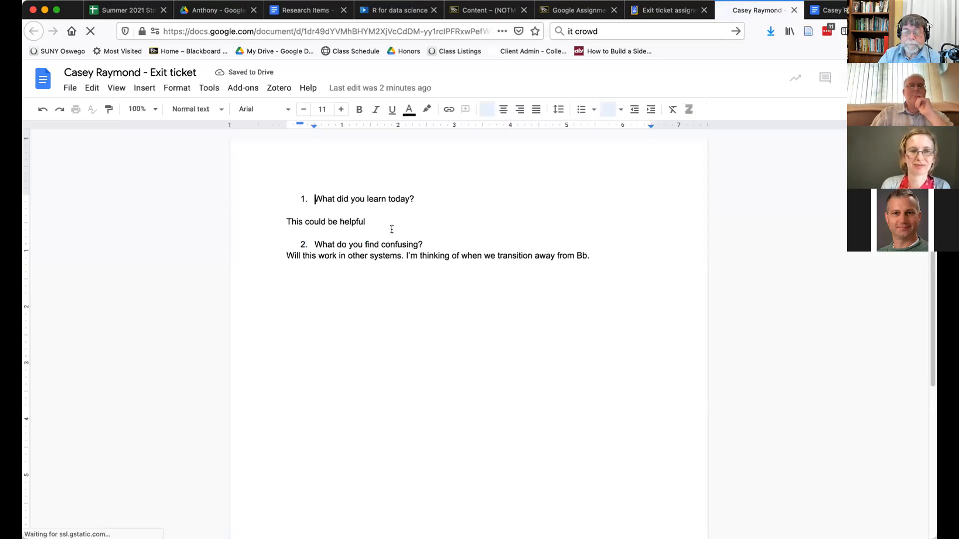
left_click_drag(288, 222, 358, 222)
left_click_drag(309, 256, 373, 256)
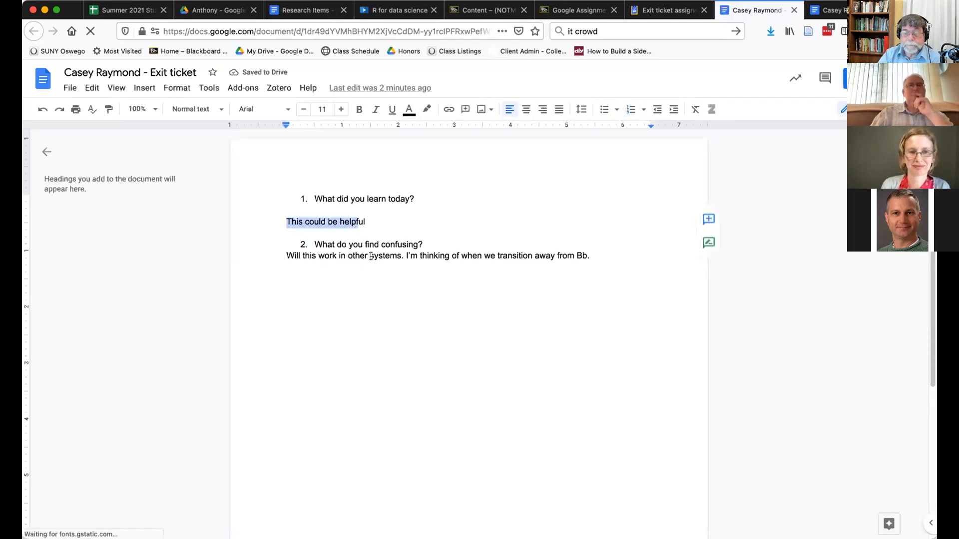
left_click(497, 361)
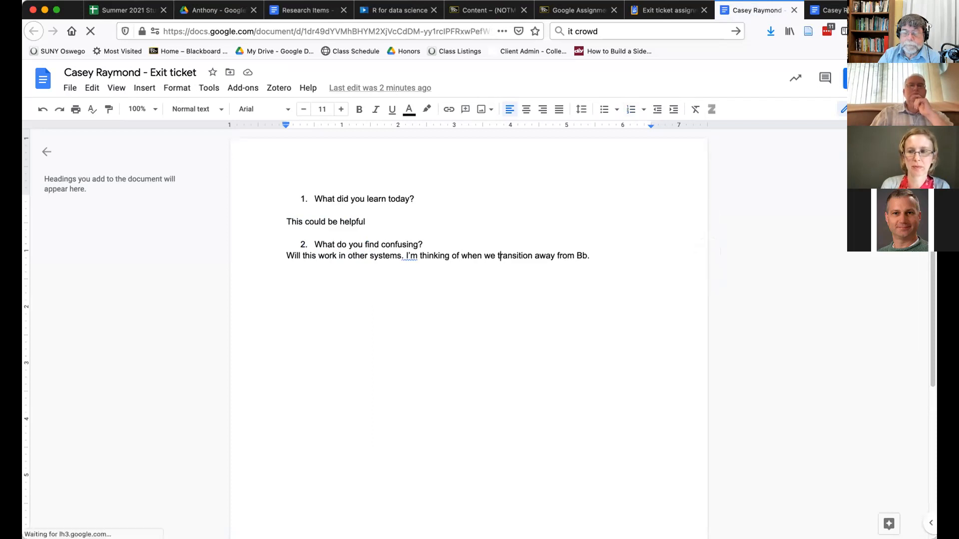
Go back to the Exit ticket assignment - 6/3 page, resubmit the assignment and return to the Google Assignment Workshop page.
left_click(883, 10)
left_click(739, 15)
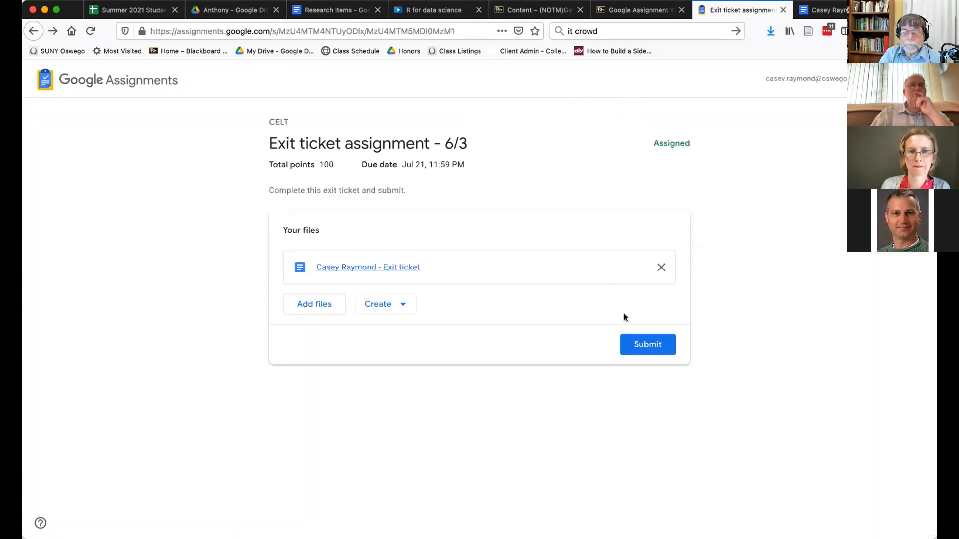
left_click(652, 345)
left_click(570, 357)
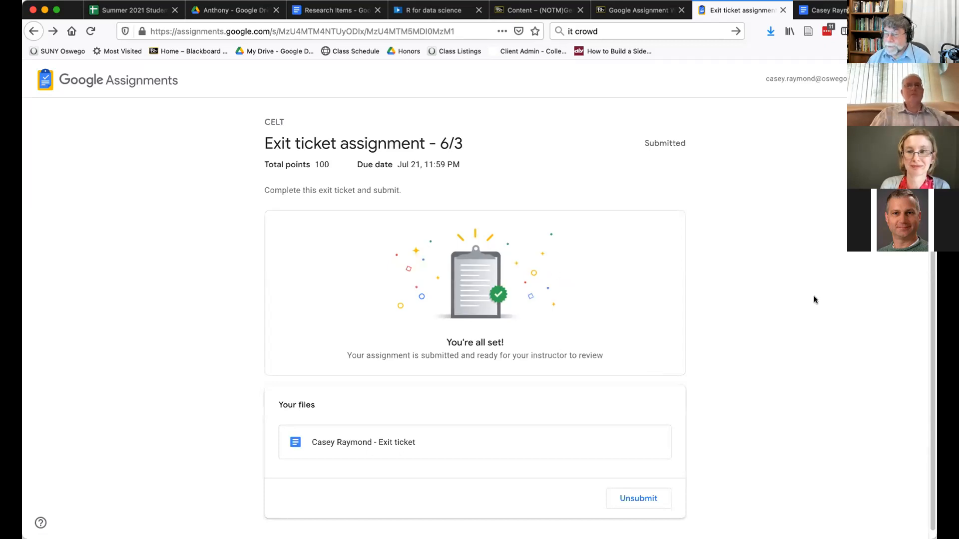
left_click(636, 10)
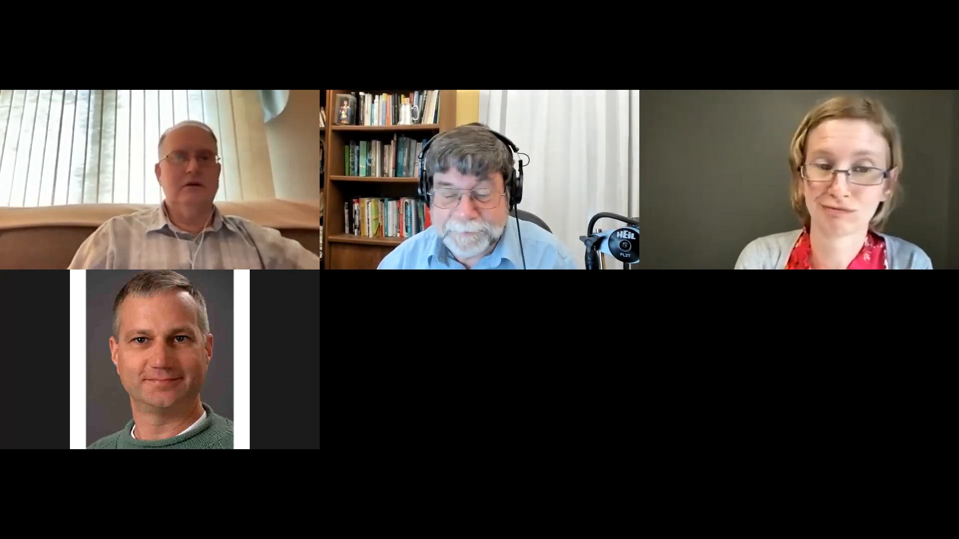
Check the organization's Needs Grading page and its Gradebook page for the submitted assignment.
scroll(114, 428, "down", 3)
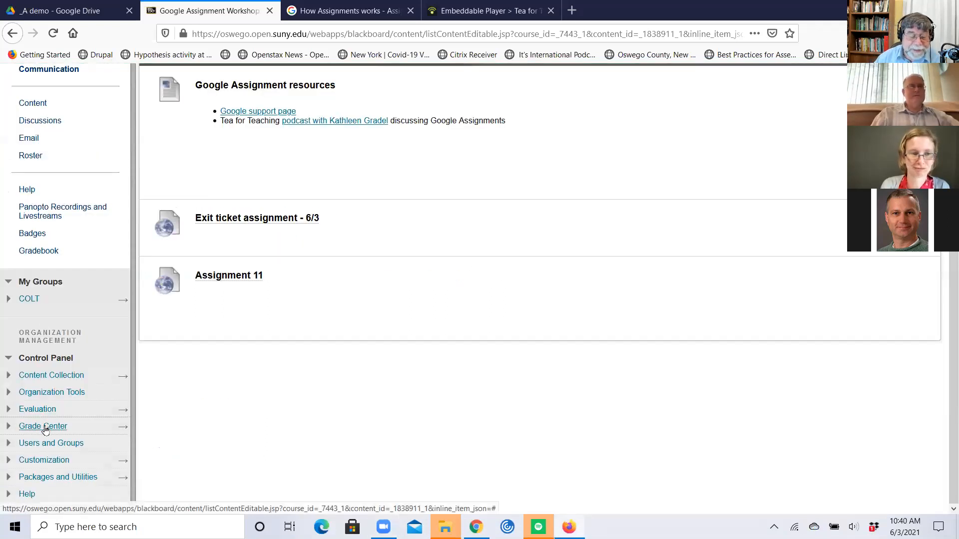
left_click(41, 427)
left_click(61, 440)
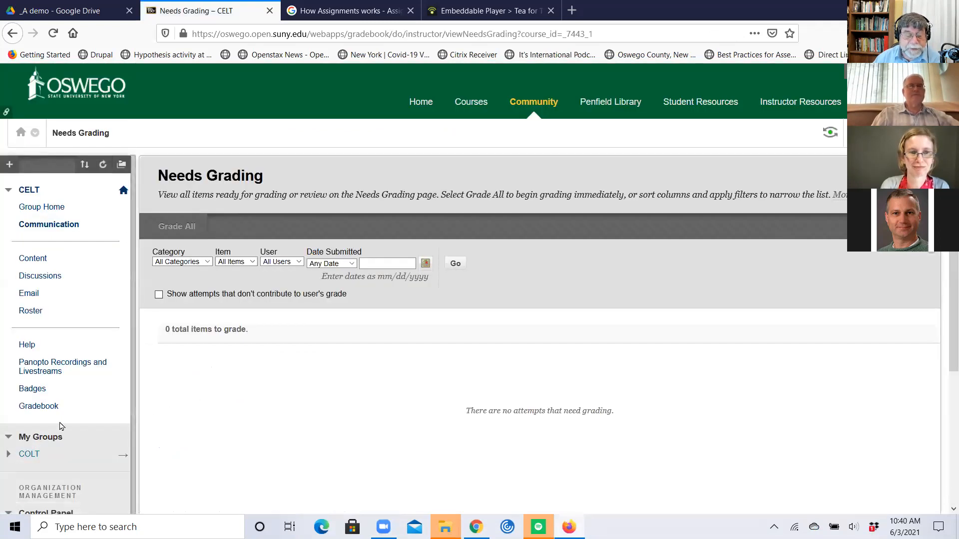
left_click(49, 411)
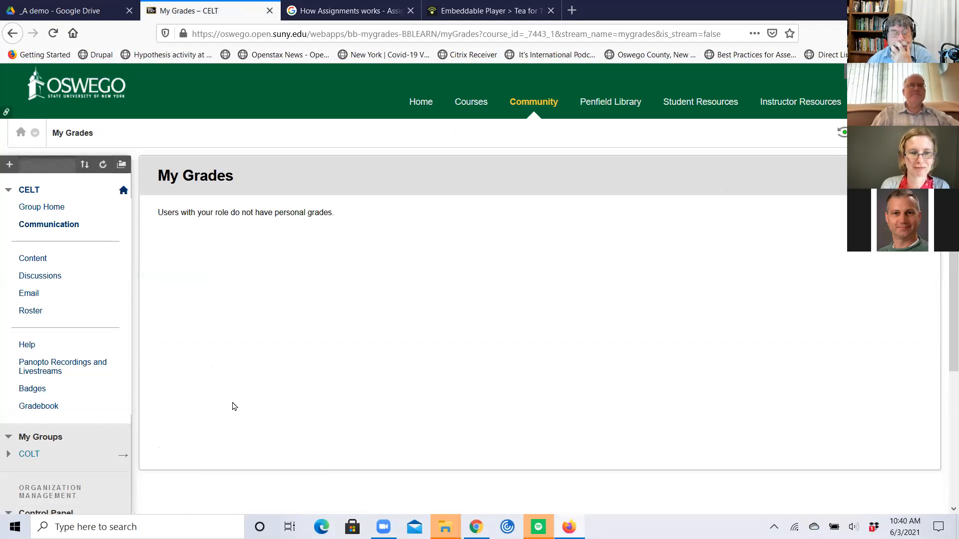
Open the Full Grade Center and examine the last columns, including the Exit ticket assignment column's options and information.
scroll(115, 427, "down", 4)
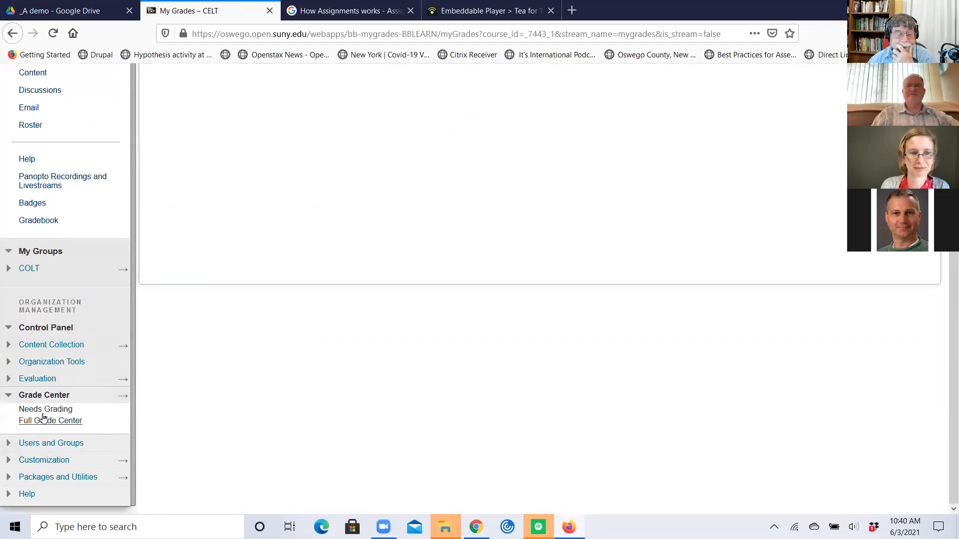
left_click(58, 421)
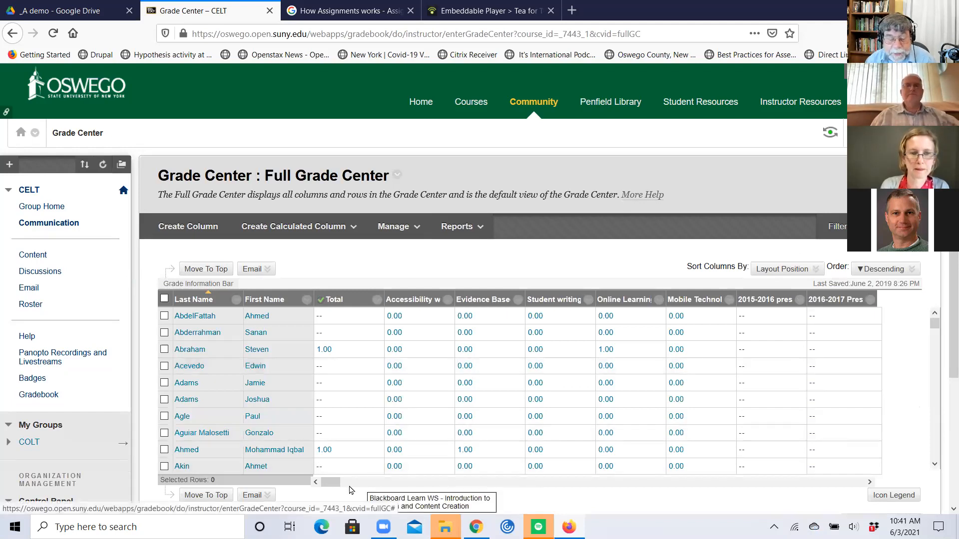
left_click_drag(330, 482, 855, 482)
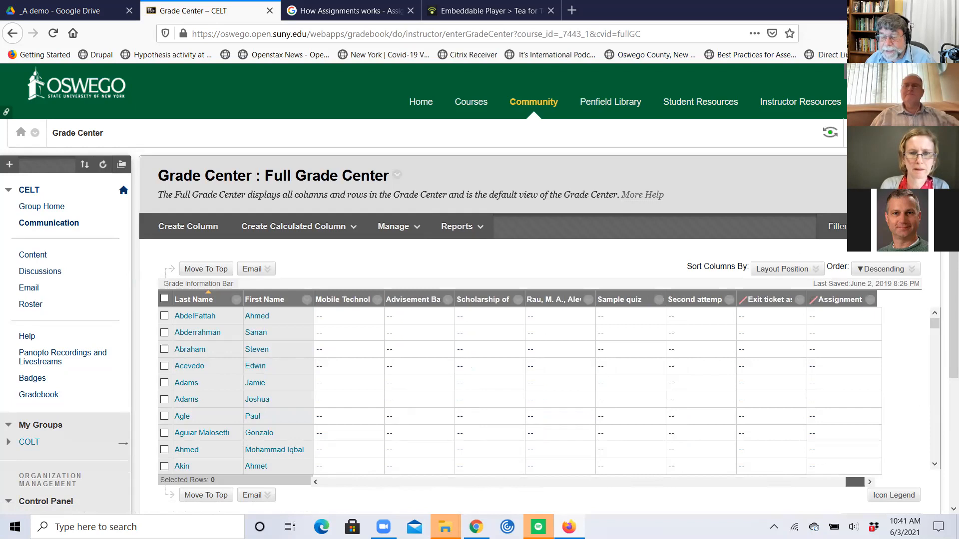
left_click(800, 301)
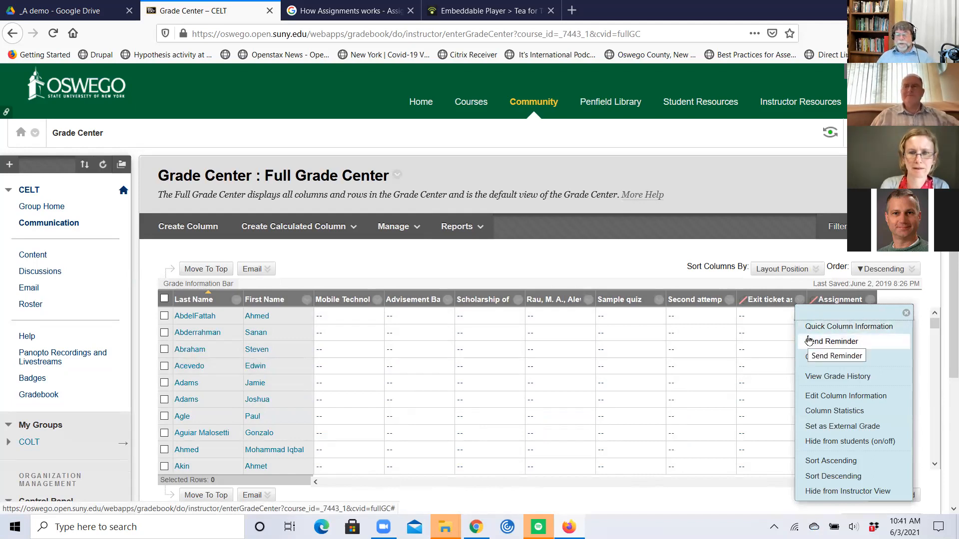
left_click(764, 302)
double_click(765, 301)
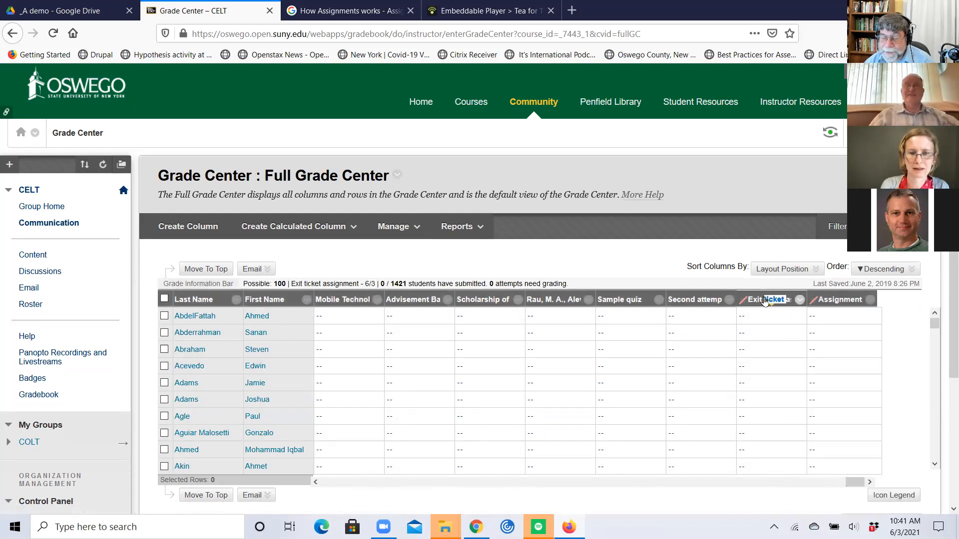
Find the submitting student's row in the Full Grade Center and view the grade details for the Exit ticket assignment.
left_click_drag(934, 324, 920, 417)
scroll(849, 418, "down", 3)
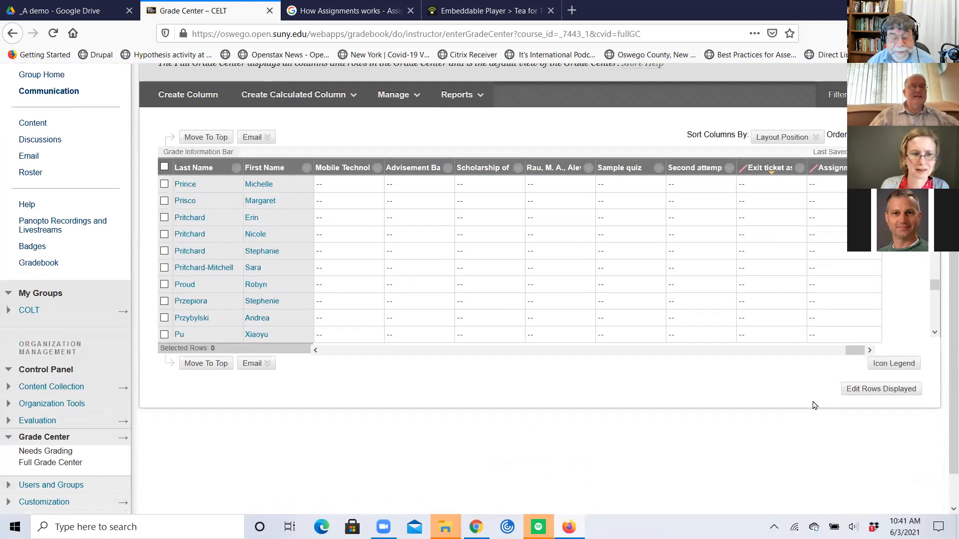
left_click(935, 289)
left_click(936, 288)
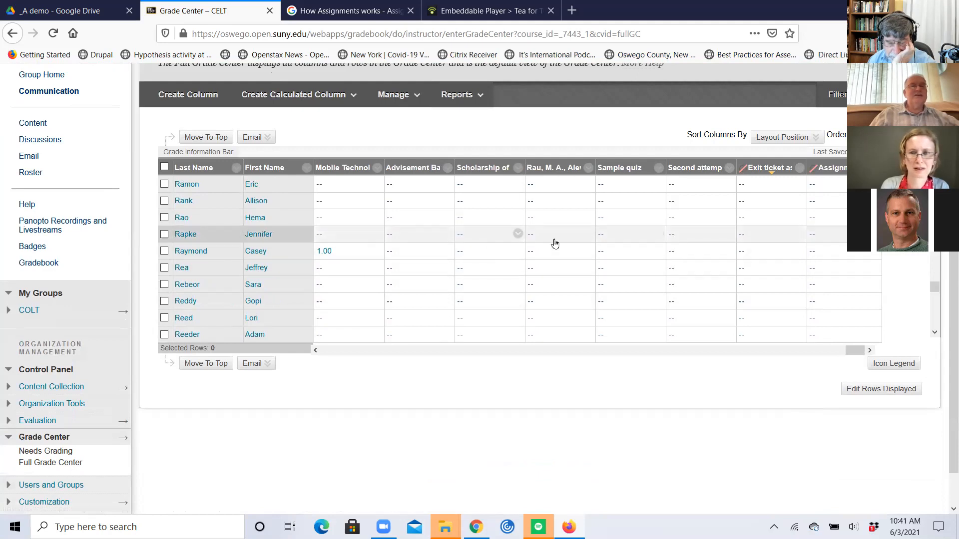
left_click(799, 251)
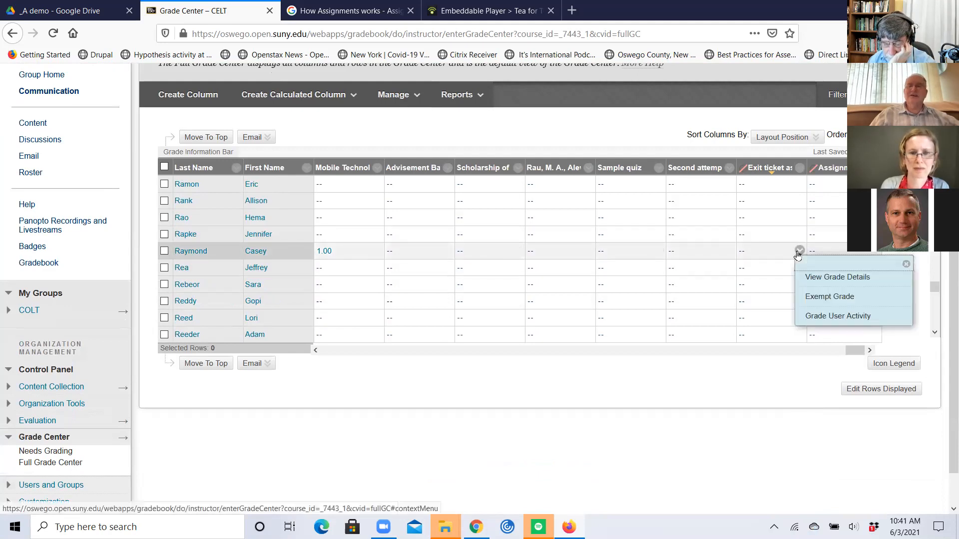
left_click(818, 278)
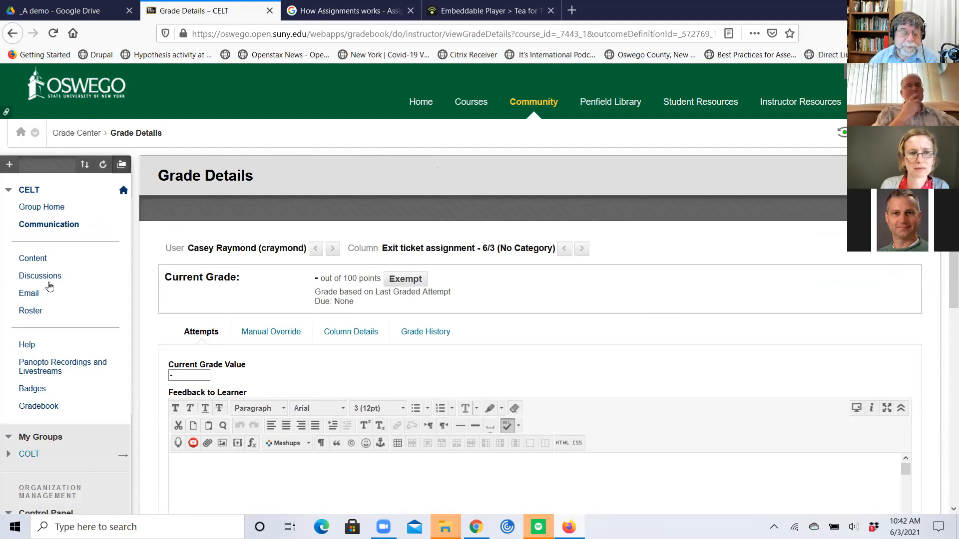
Go back through Content to the Google Assignment Workshop folder, open Exit ticket assignment - 6/3 and open the student's submission.
left_click(31, 260)
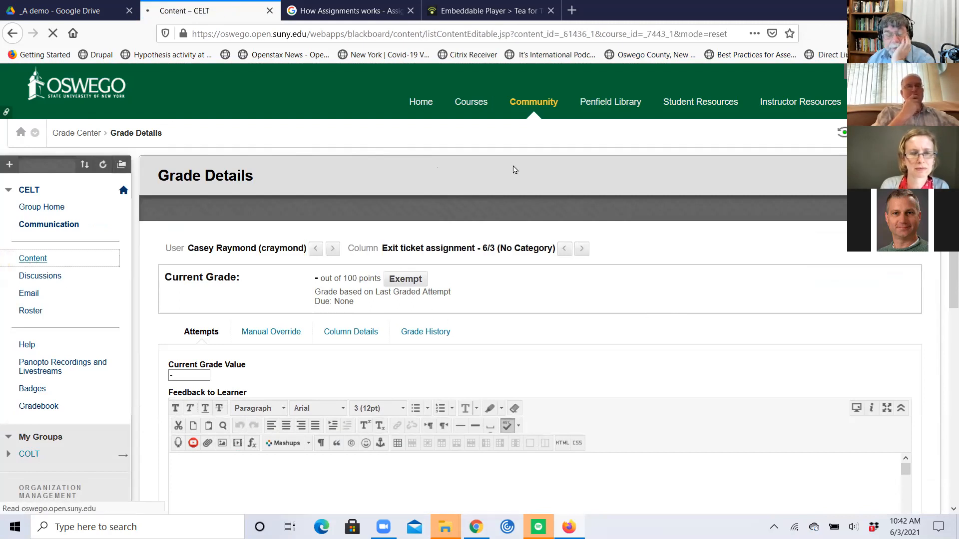
scroll(528, 303, "down", 6)
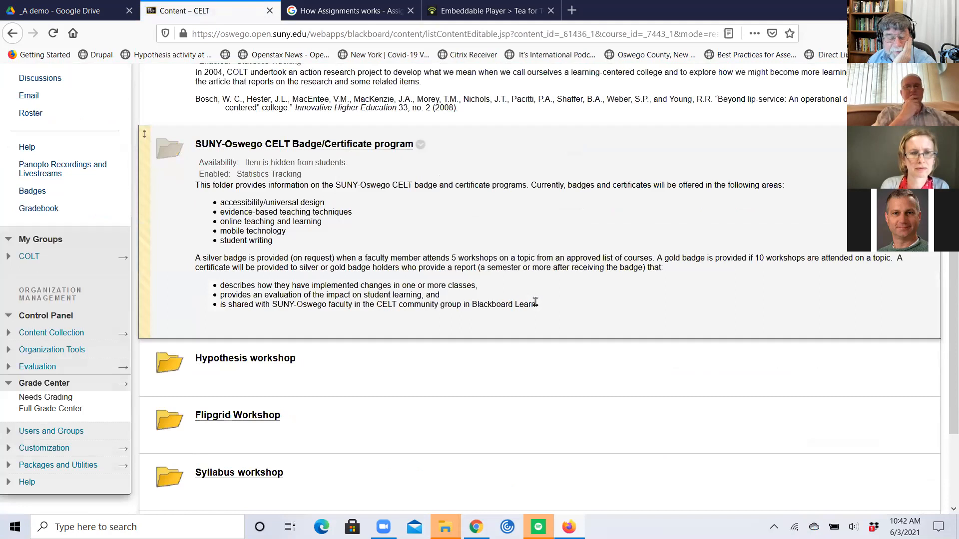
left_click(294, 471)
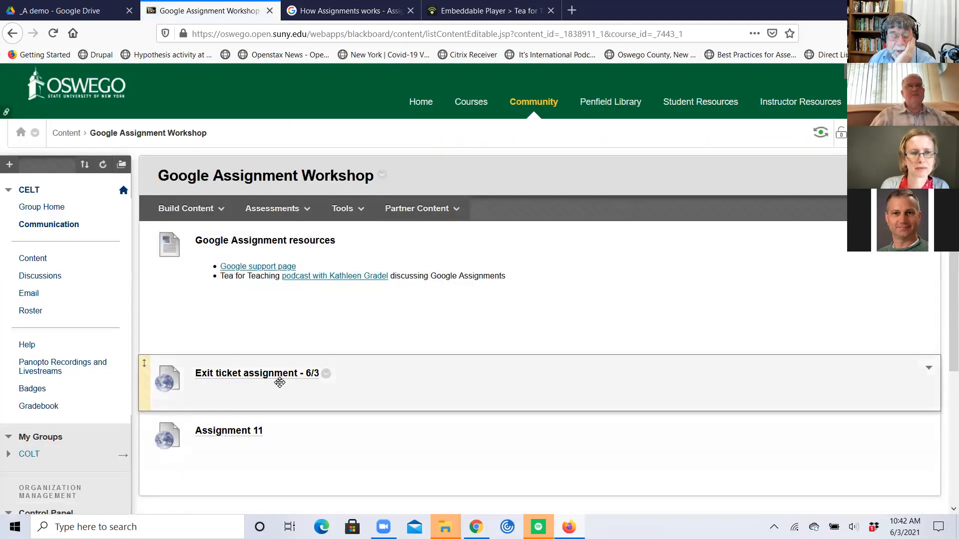
left_click(280, 380)
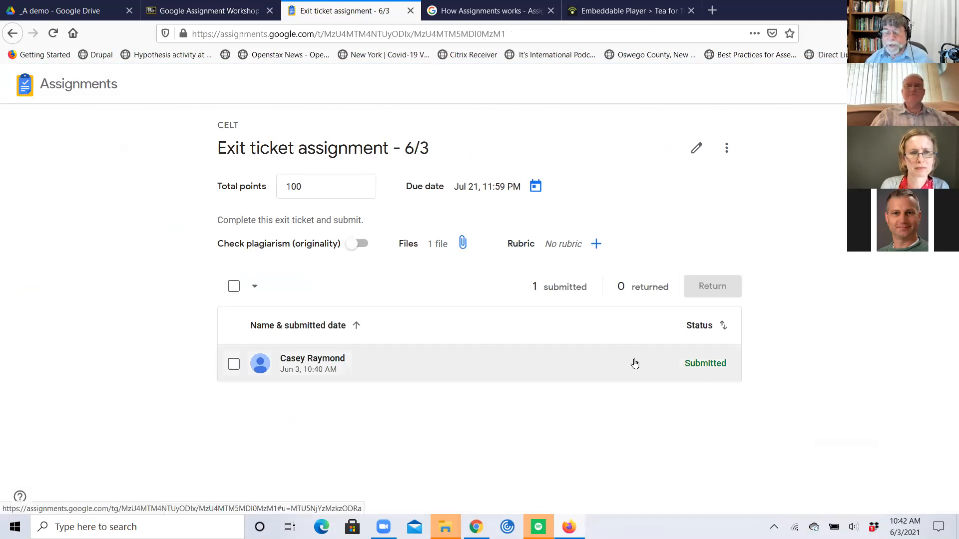
left_click(692, 367)
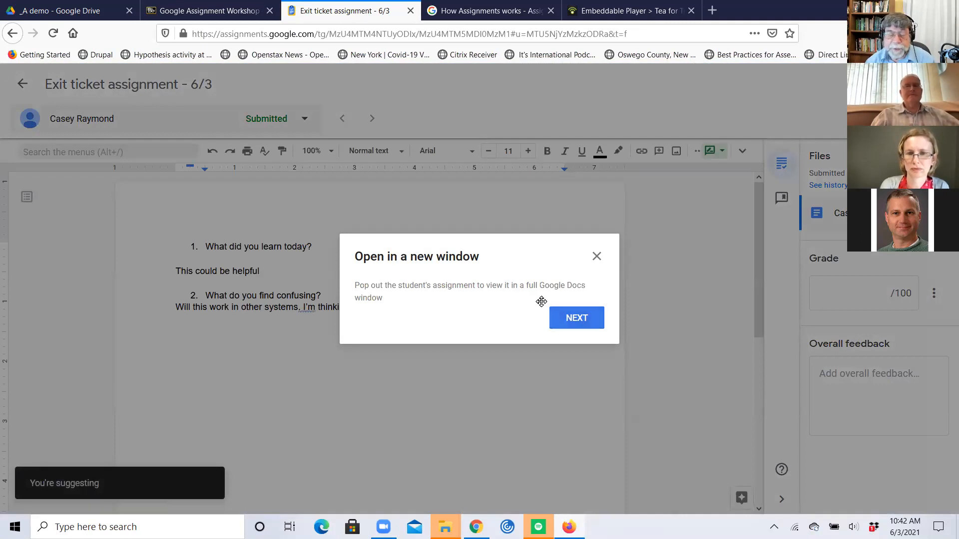
Go through the introductory grading tips to the last one and close them.
left_click(577, 325)
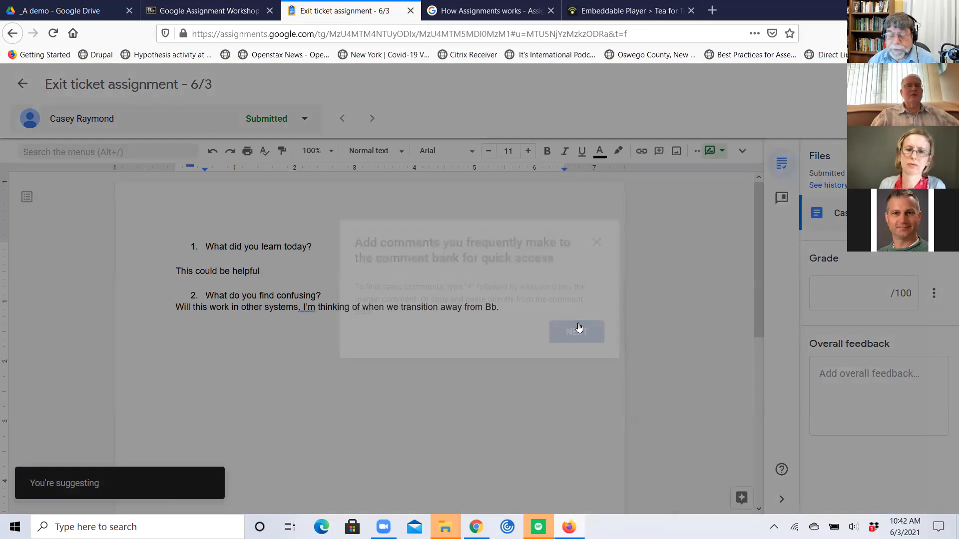
left_click(582, 333)
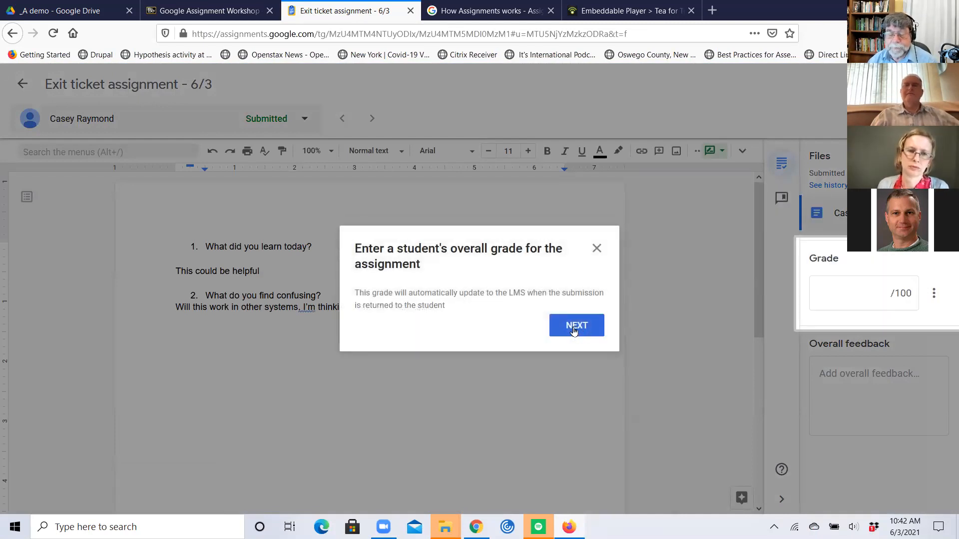
left_click(575, 331)
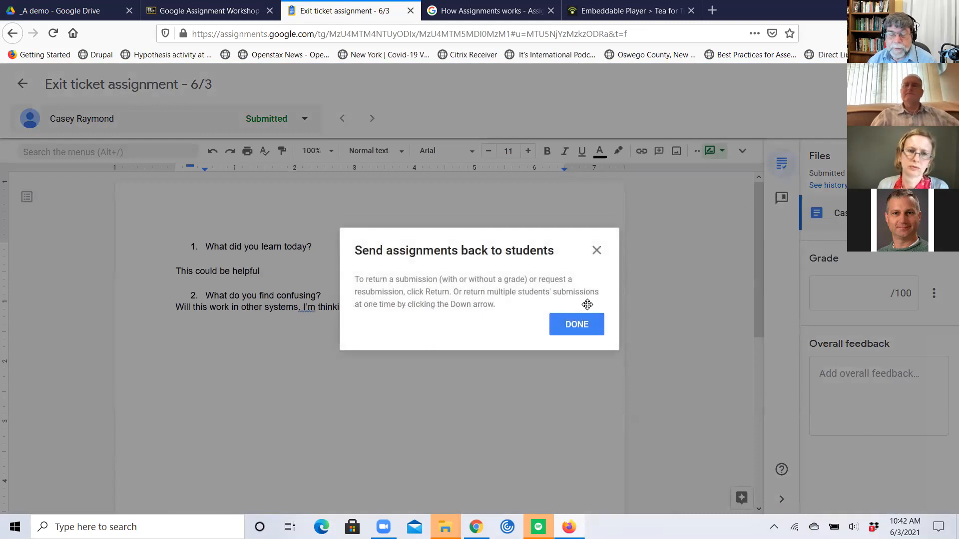
left_click(583, 332)
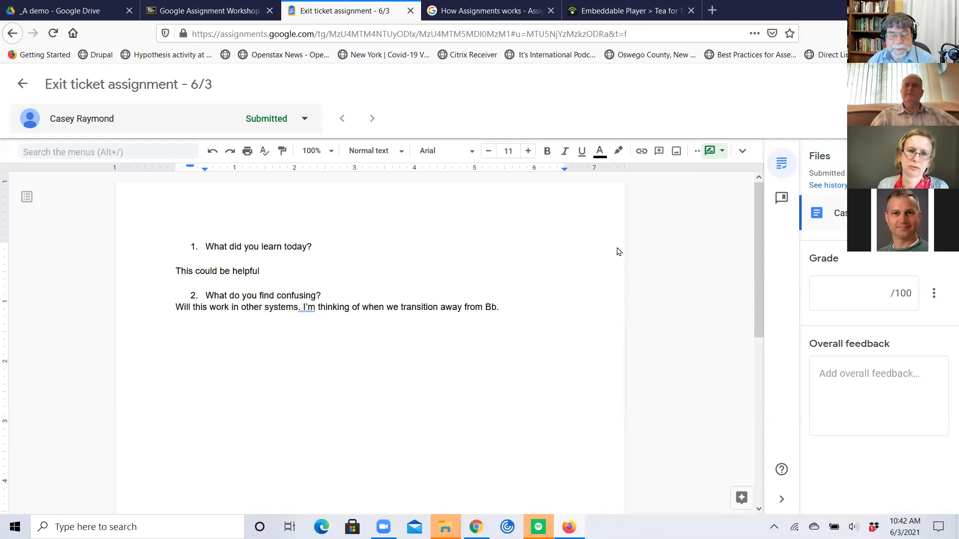
Try a grade of 105 for the submission, and replace it with 100 out of 100.
left_click(855, 291)
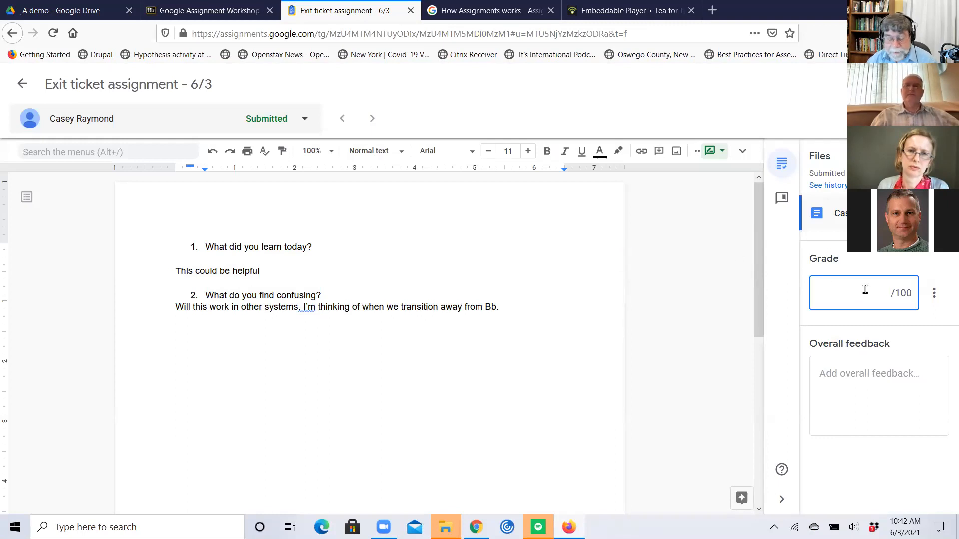
type("10")
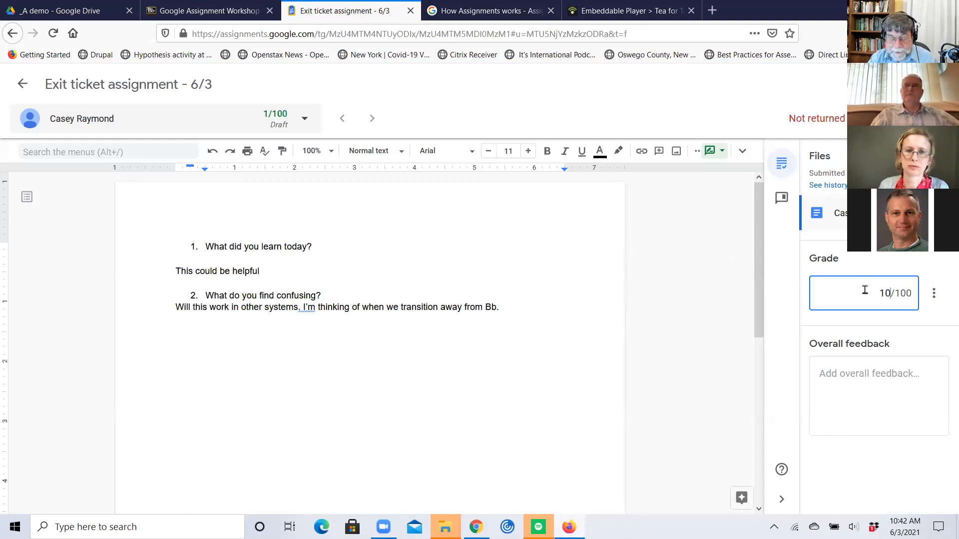
type("5")
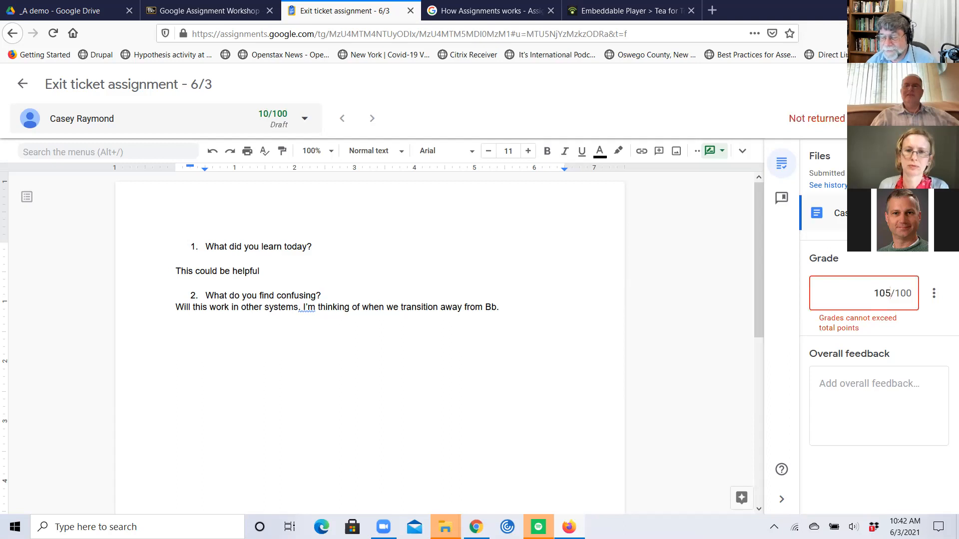
key("BackSpace")
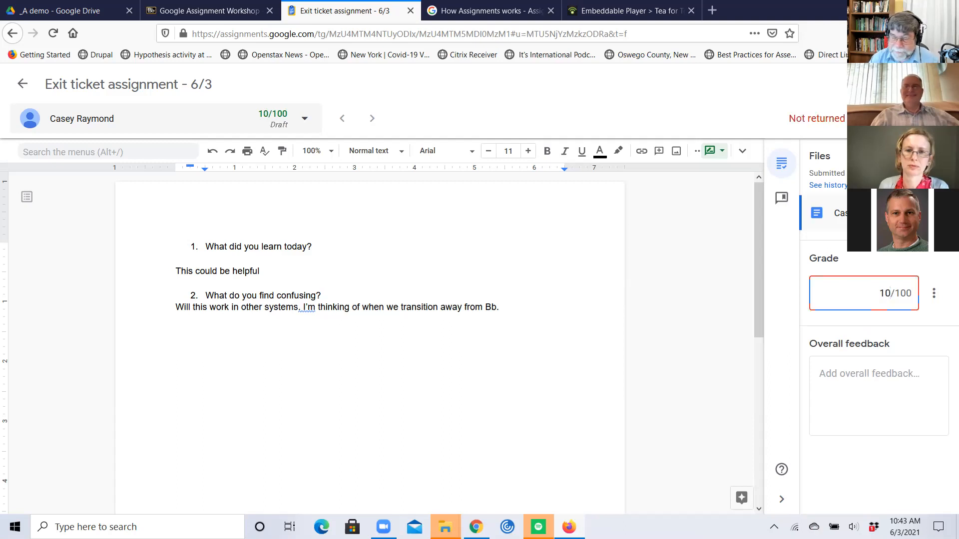
type("0")
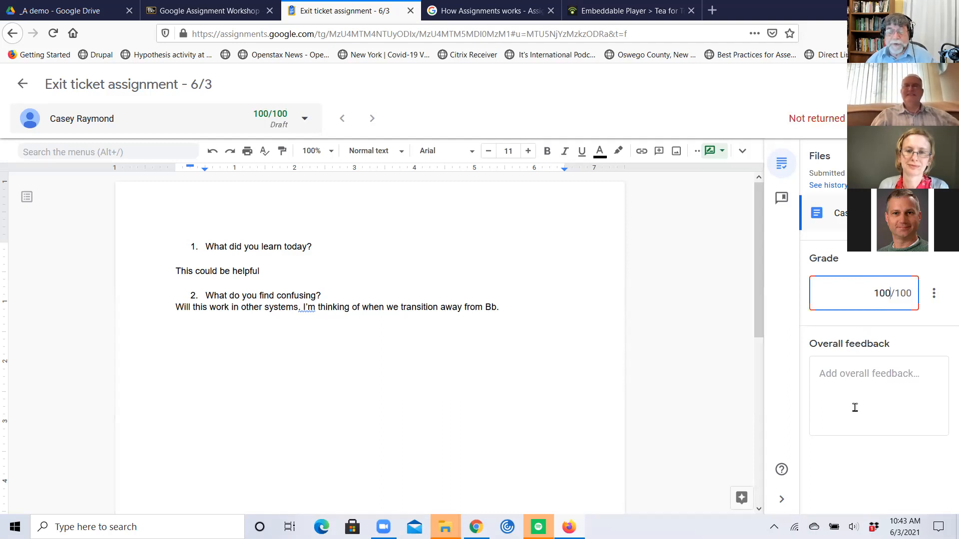
Return the graded submission to the student without adding overall feedback.
left_click(410, 286)
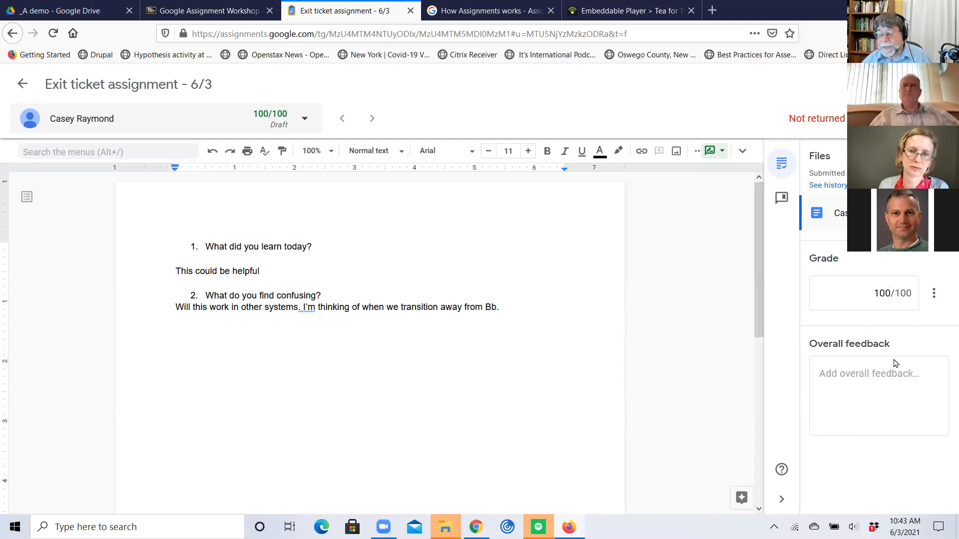
left_click(873, 378)
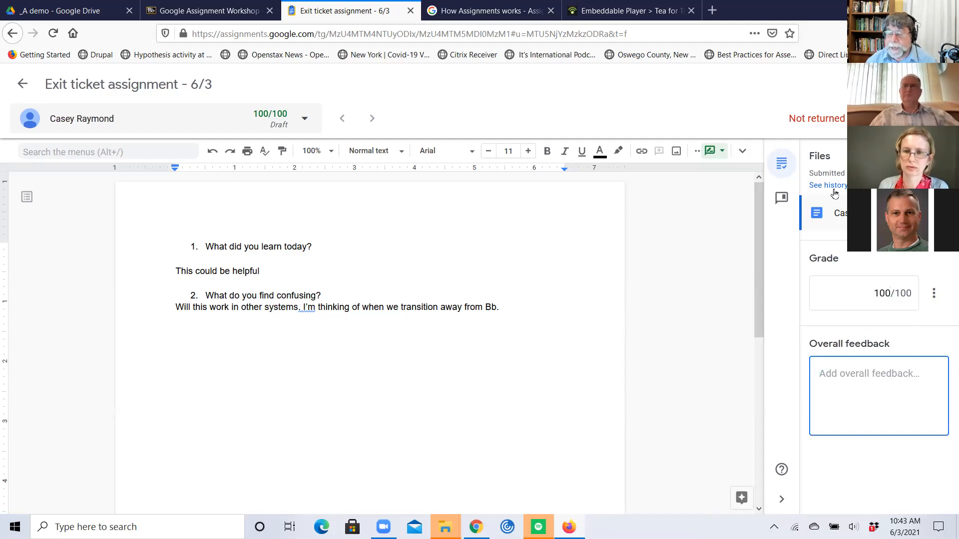
left_click(893, 119)
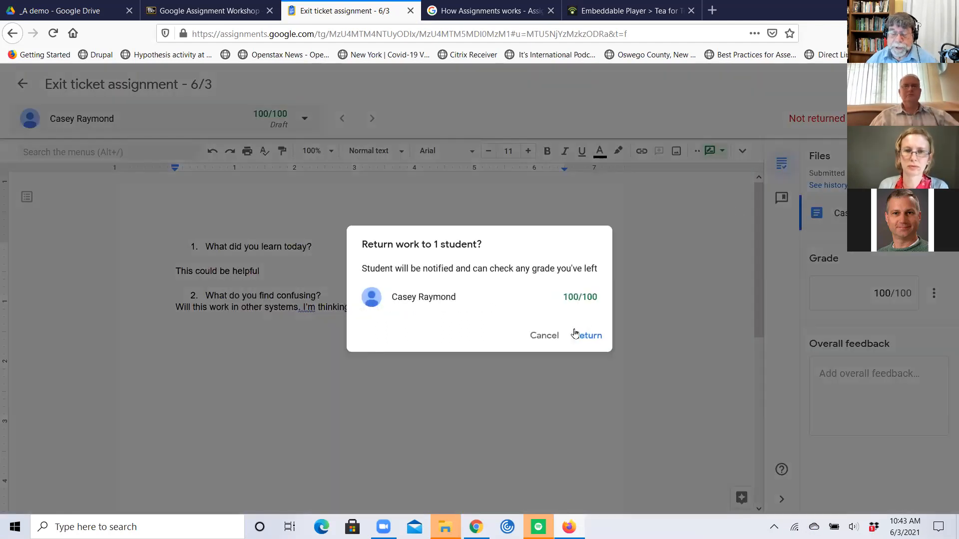
left_click(588, 335)
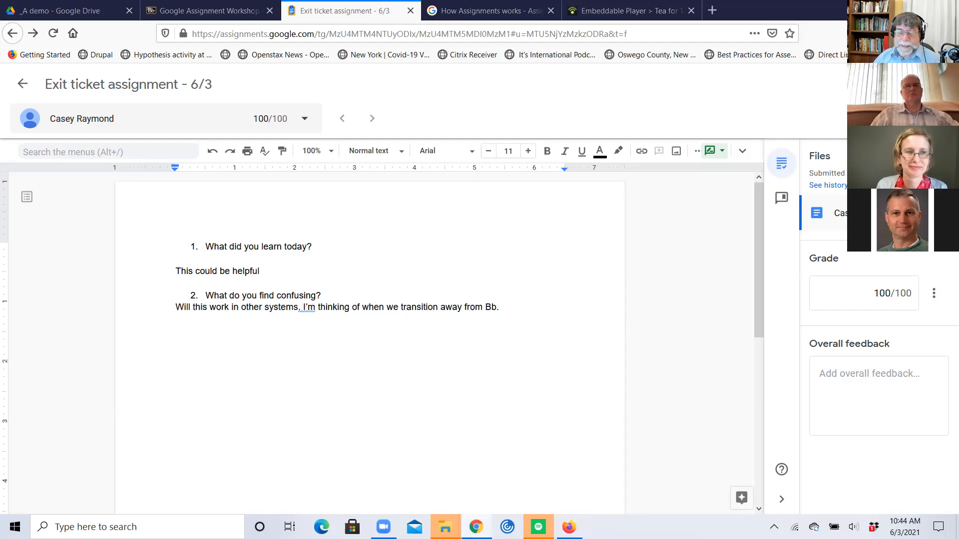
Switch to Google Drive, browse the student's Assignments folder through CELT to Exit ticket assignment - 6/3, and return to Assignments.
left_click(476, 527)
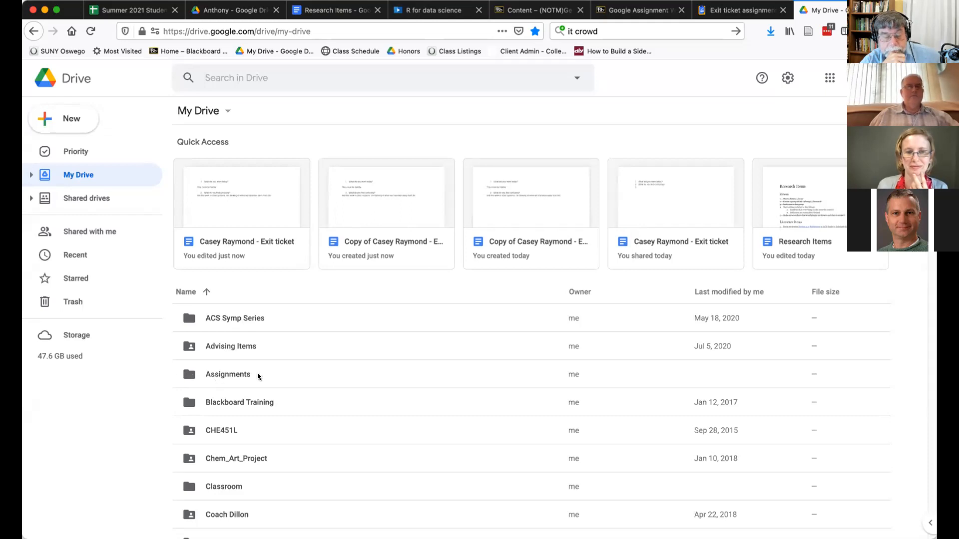
double_click(188, 376)
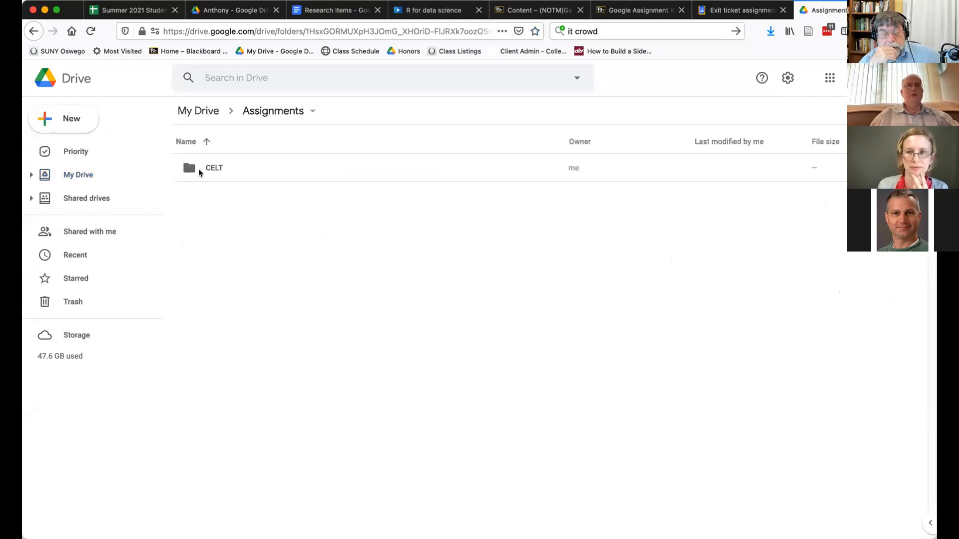
left_click(199, 169)
double_click(199, 169)
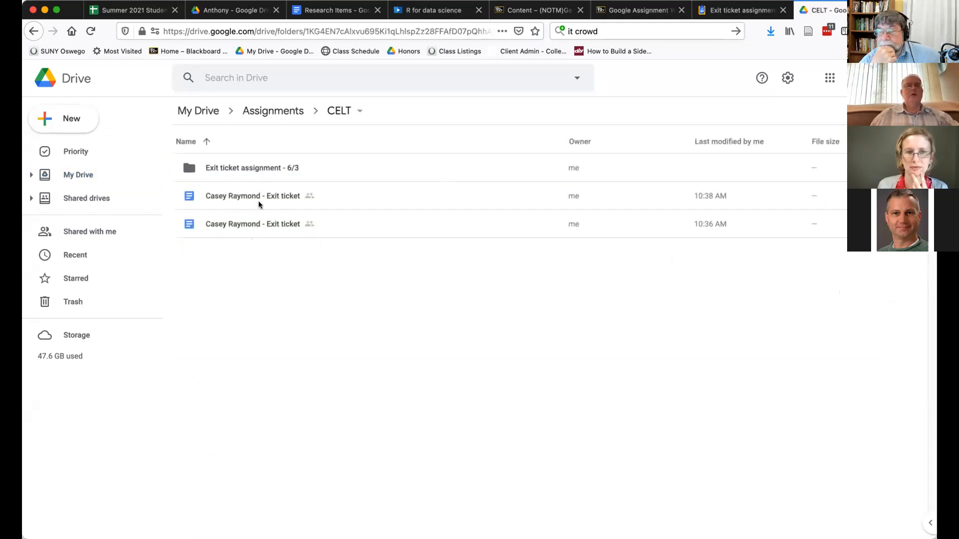
double_click(212, 169)
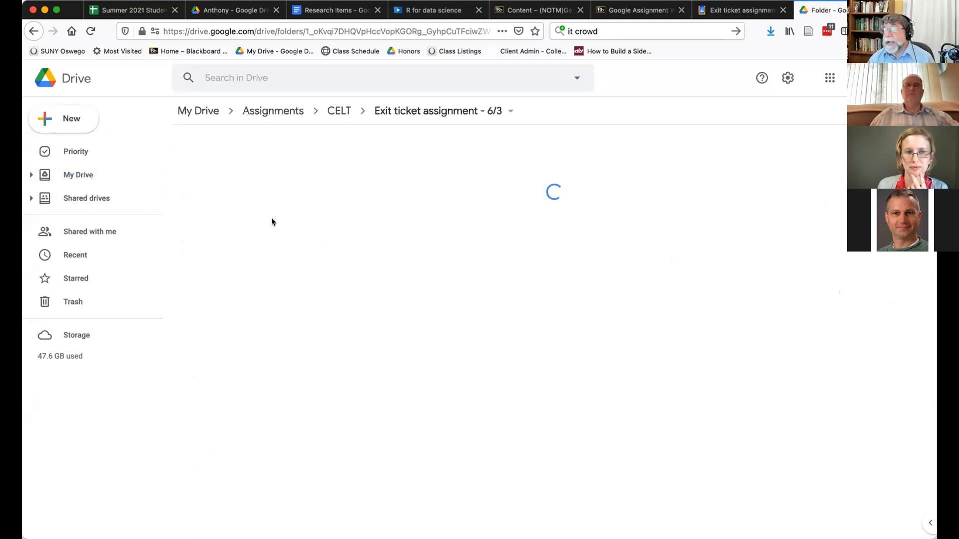
left_click(345, 119)
left_click(295, 117)
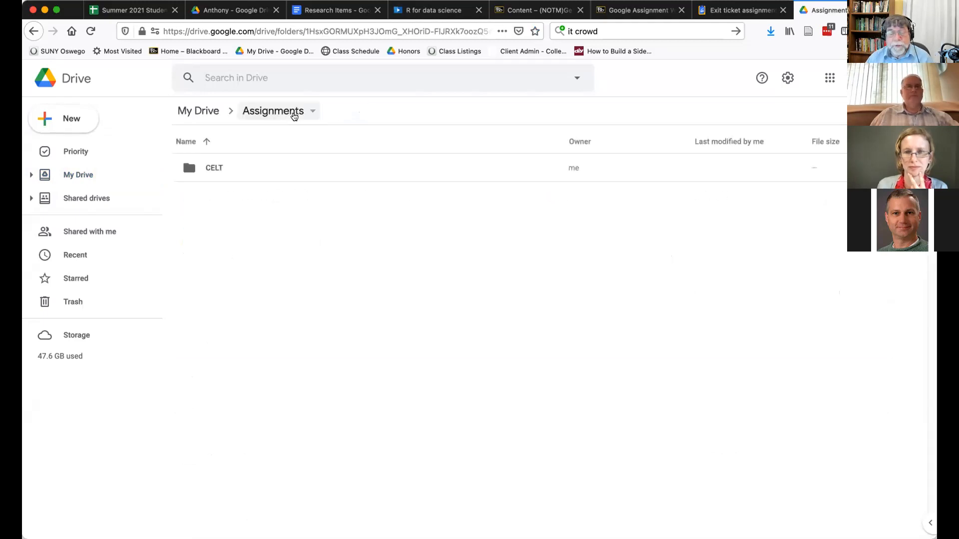
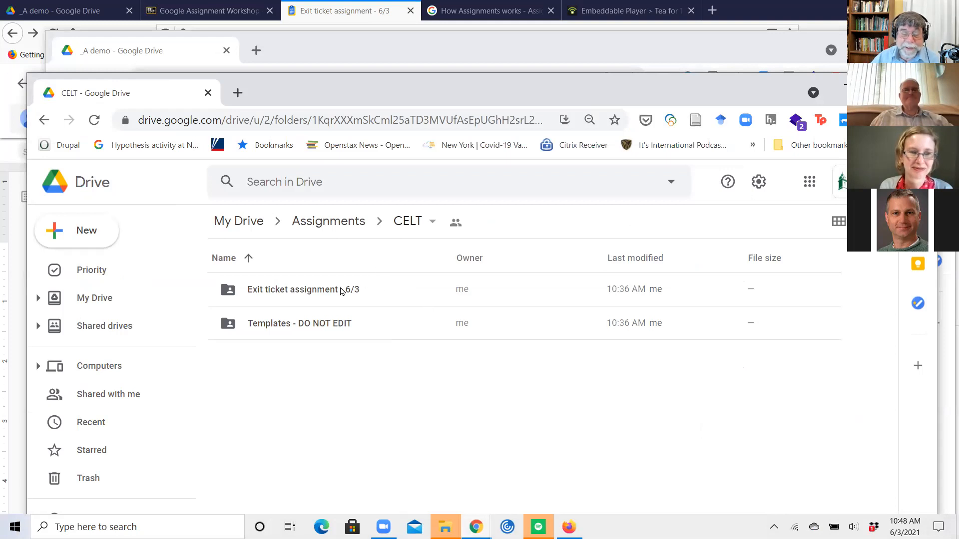
Check the files in the instructor's Exit ticket assignment - 6/3 folder within CELT and return to the Assignments folder.
left_click(328, 291)
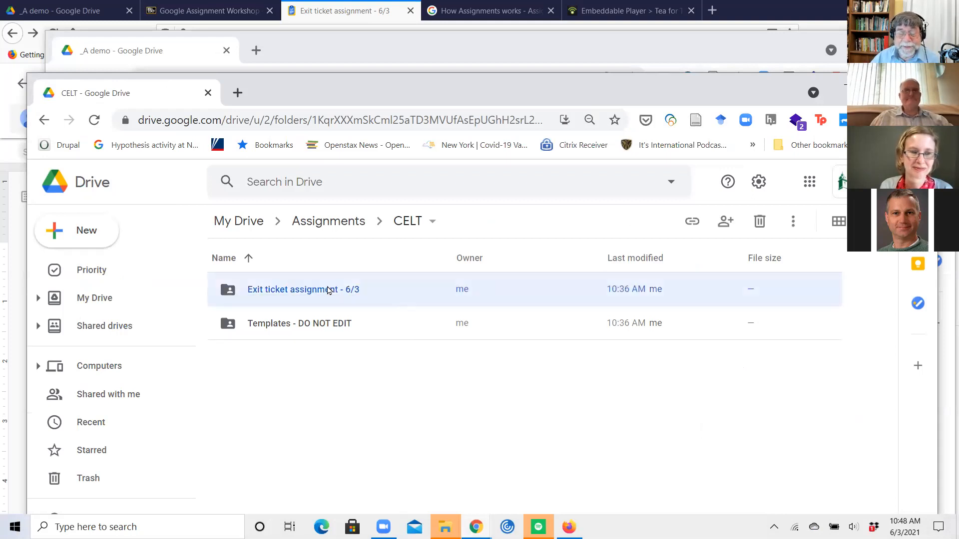
double_click(340, 290)
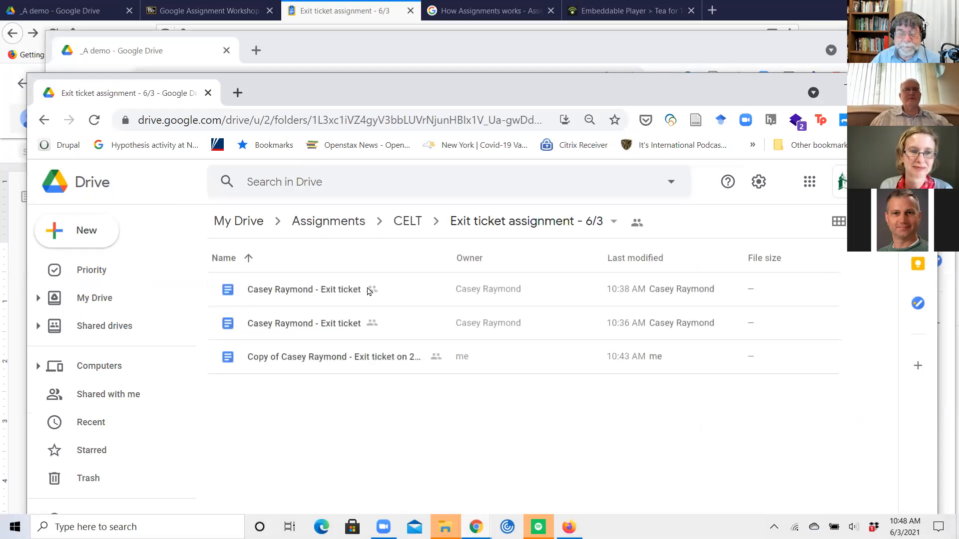
left_click(356, 224)
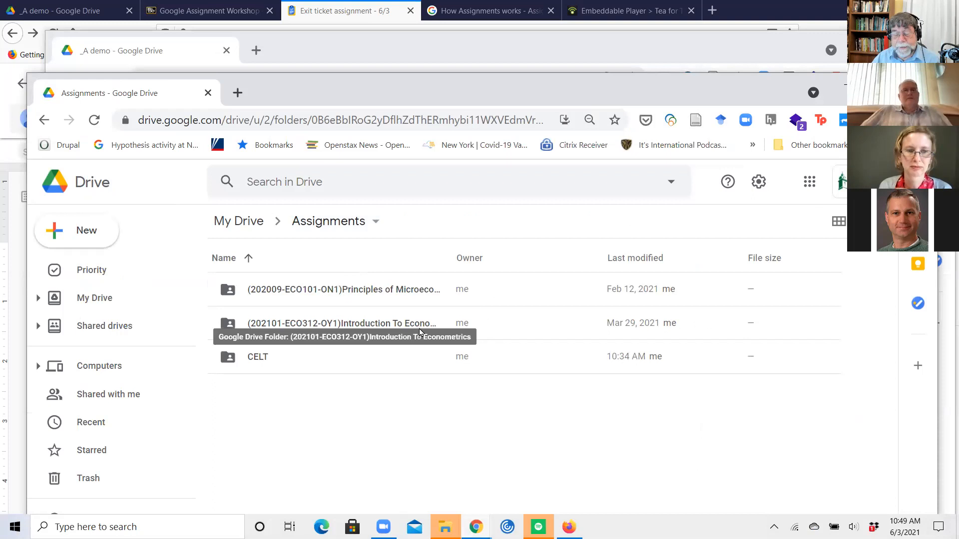
Open the Introduction To Econometrics course folder, go back, and reopen Exit ticket assignment - 6/3 inside the CELT folder.
double_click(413, 326)
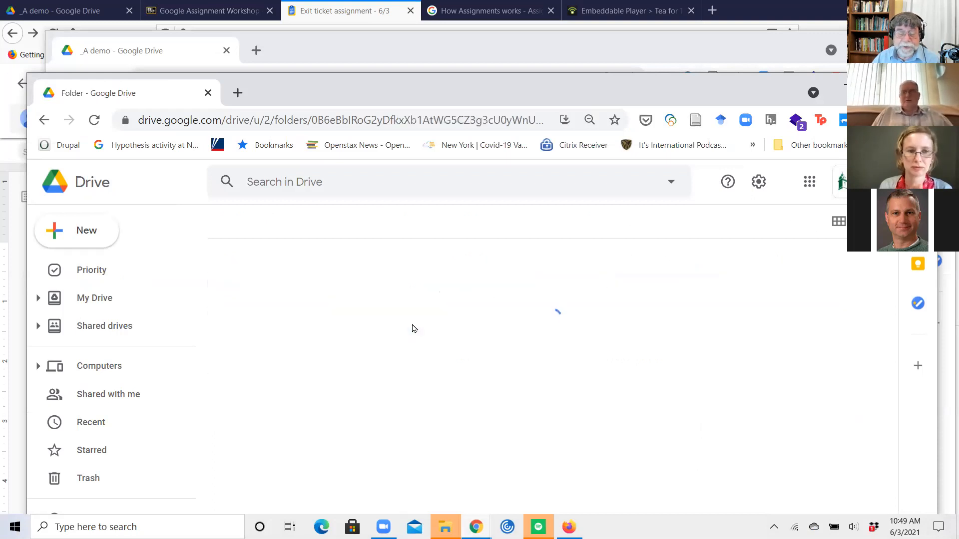
left_click(43, 120)
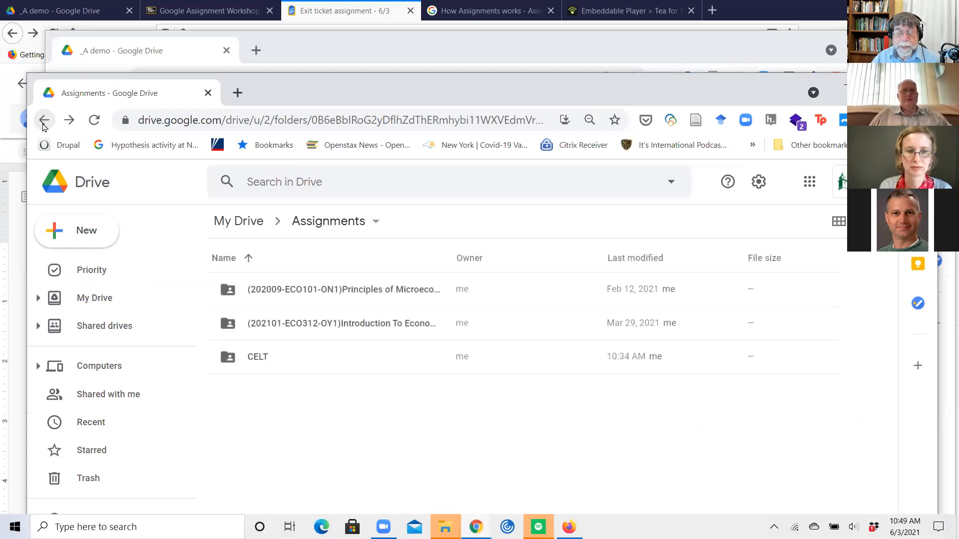
left_click_drag(261, 357, 263, 360)
double_click(260, 360)
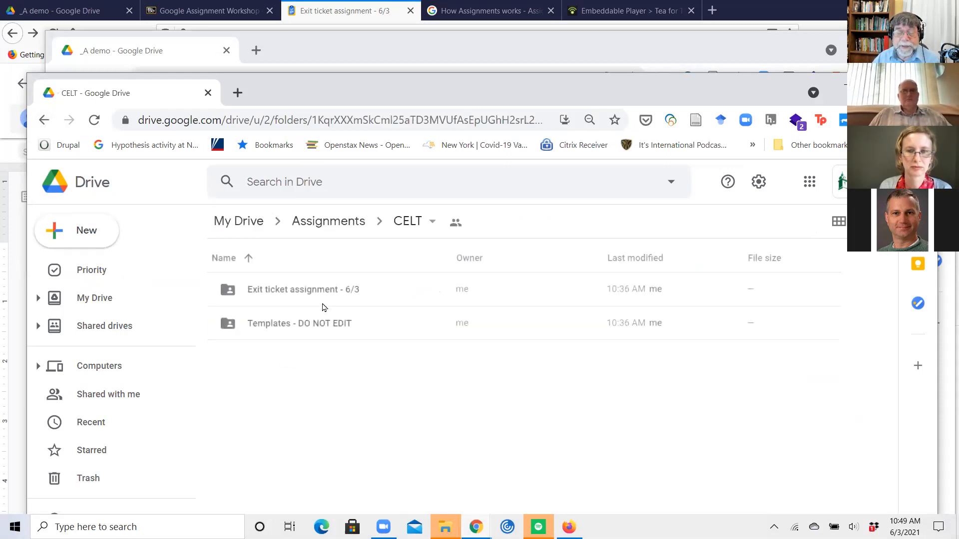
double_click(305, 290)
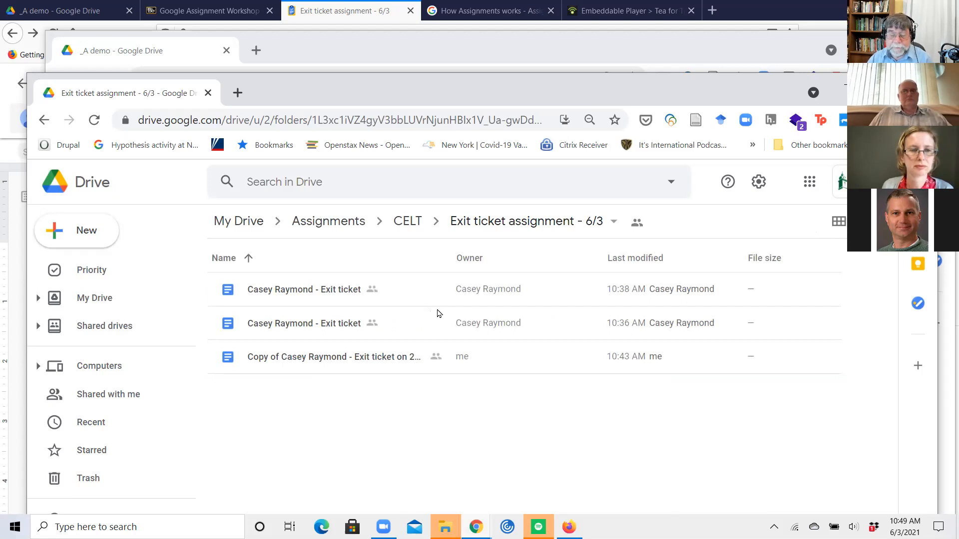
Compare the student's exit ticket files with the instructor's copy in the assignment folder, and reload the folder listing.
left_click(344, 327)
left_click(363, 346)
left_click(348, 319)
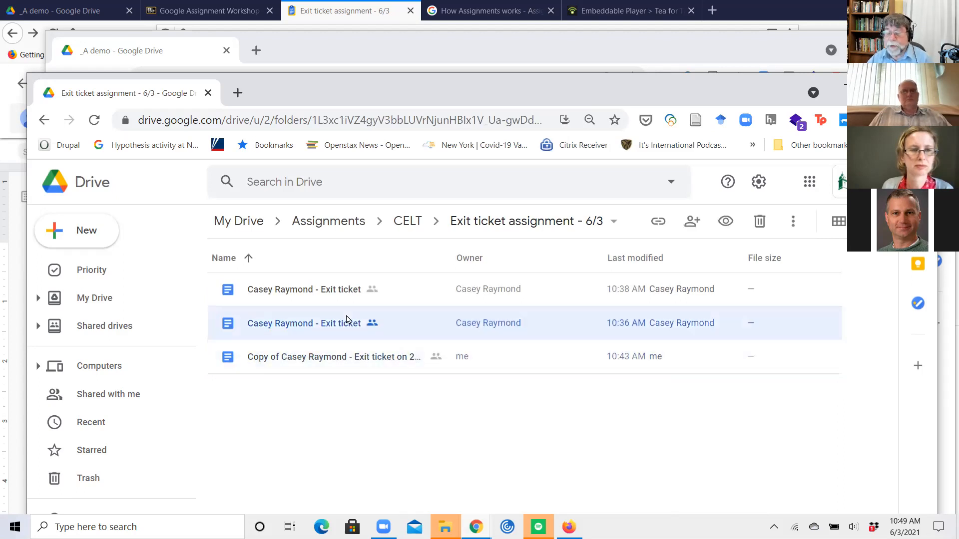
left_click(367, 351)
left_click(351, 330)
left_click(369, 359)
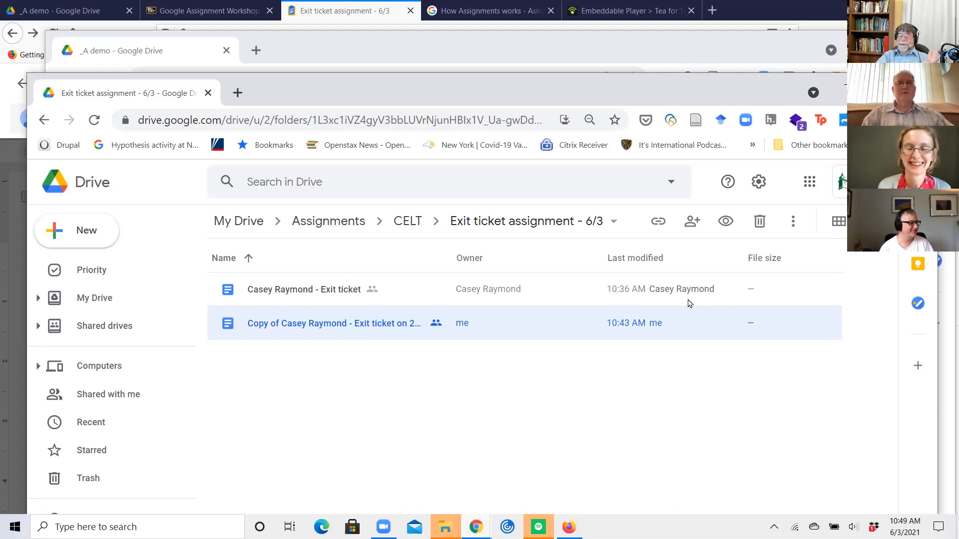
left_click(93, 122)
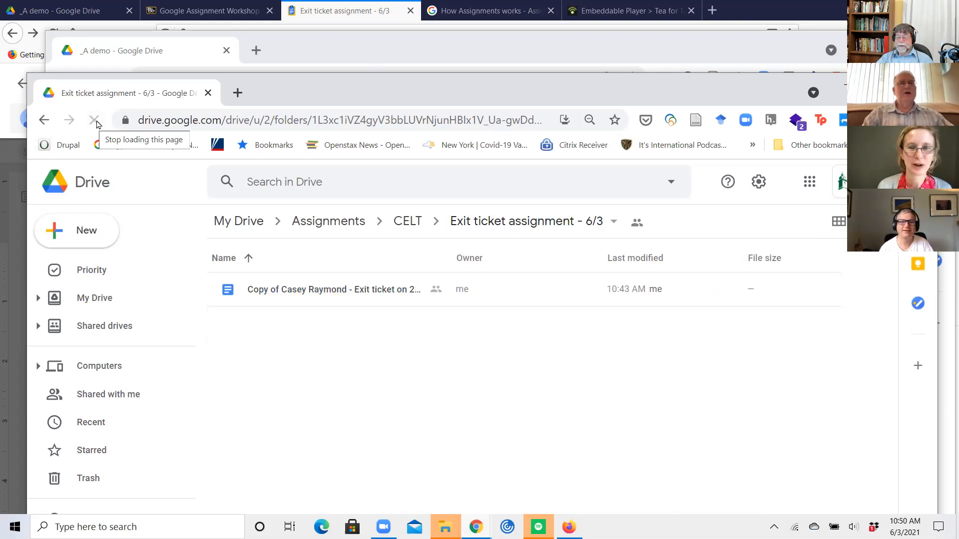
left_click(96, 121)
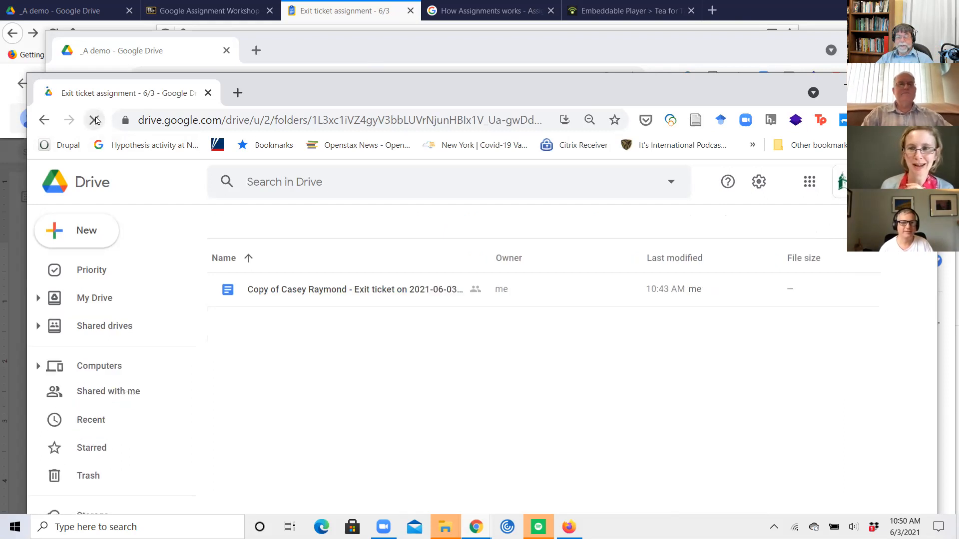
Open the copy of the student's exit ticket to view the answers, close it, and view it once more before returning to the folder.
double_click(353, 288)
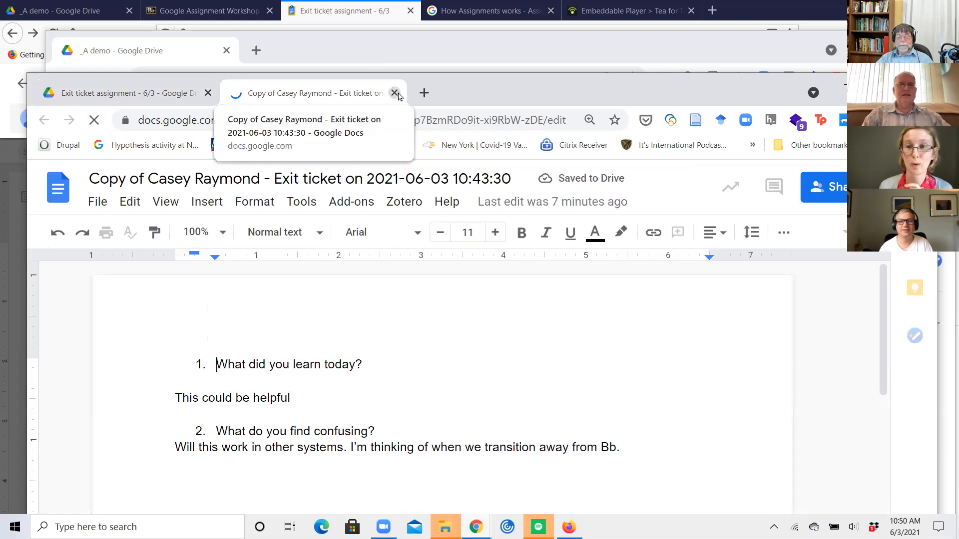
left_click(394, 93)
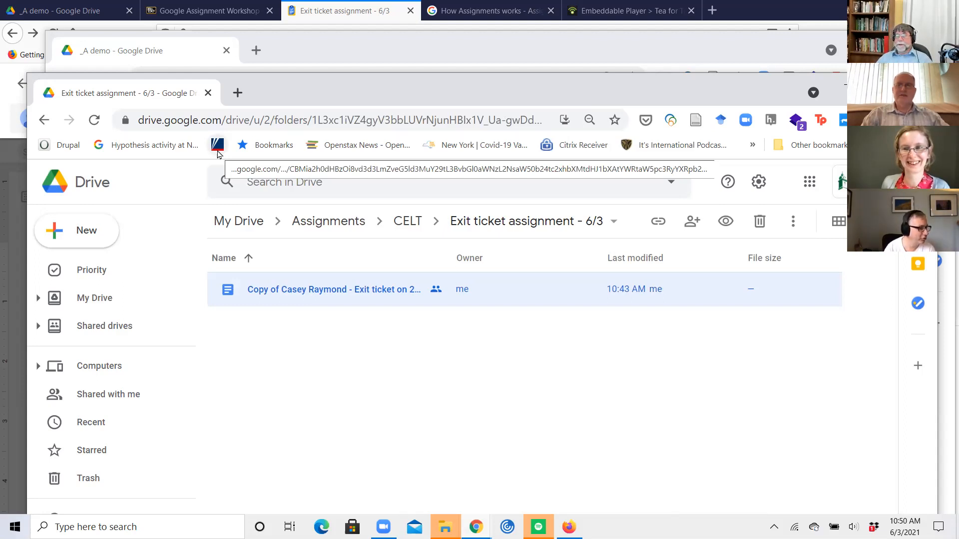
double_click(378, 293)
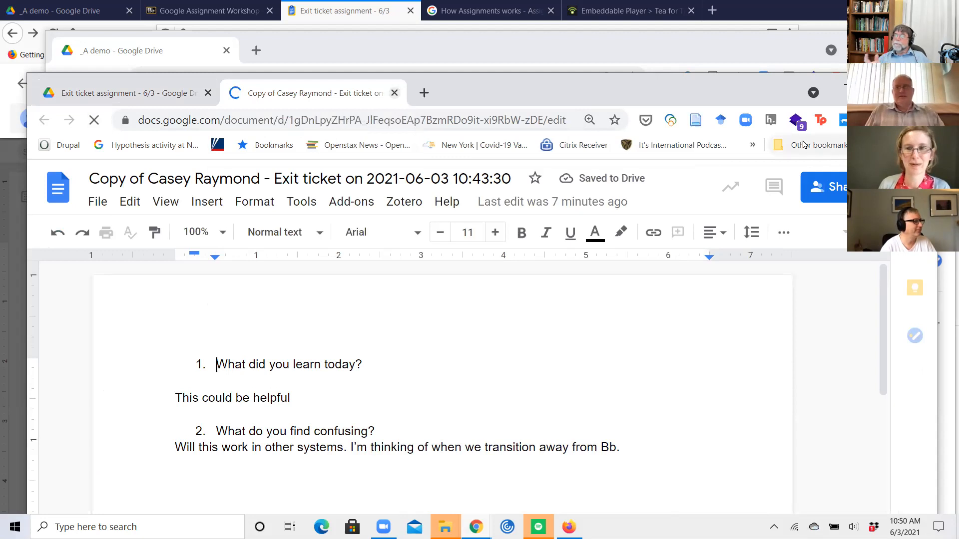
key("ctrl+w")
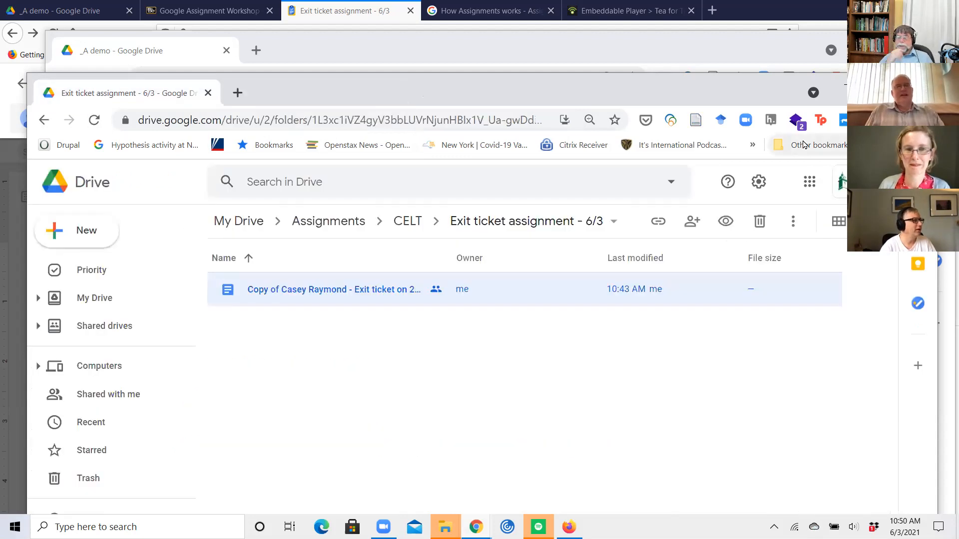